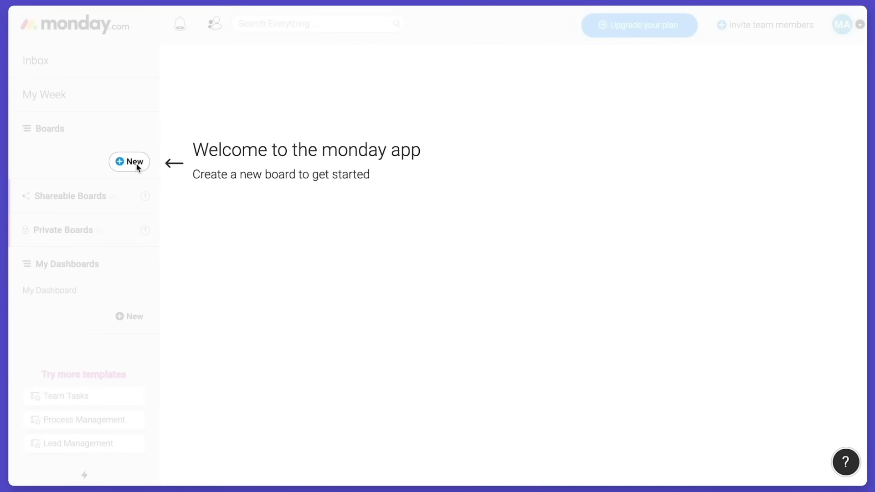
Step: Create a blank board from scratch named Real Estate Agency
left_click(130, 162)
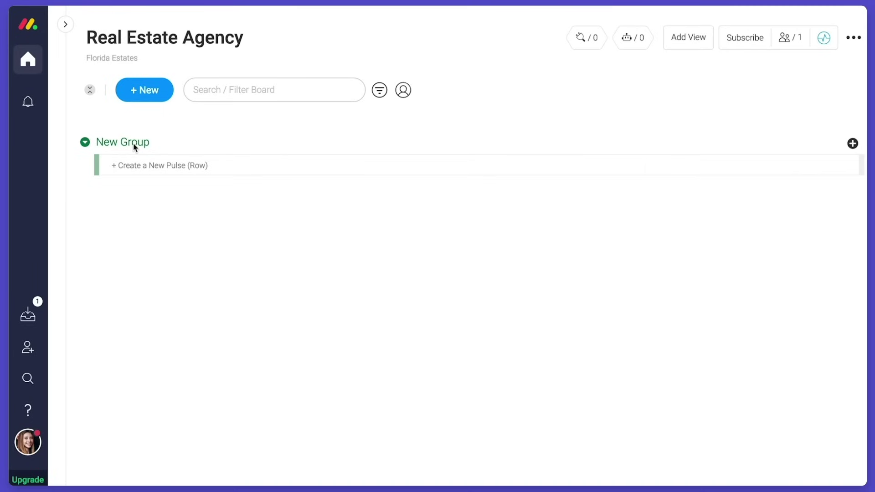
Step: Rename the group Properties Q1 and add Miami Beach #20461, Aventura One Bedroom #10298, South Beach Luxury #12309
left_click(133, 143)
type("Propert")
type("ies Q1")
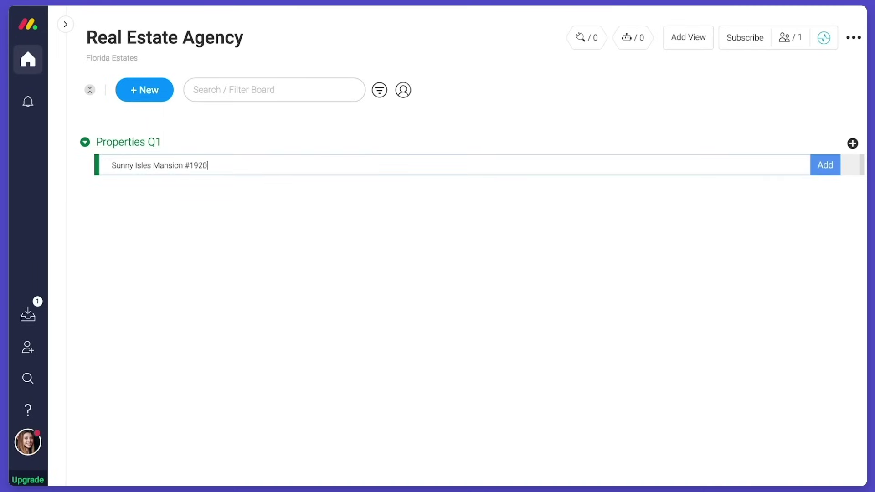
type("3")
key("Return")
type("Miami Beach #20461")
key("Return")
type("Aventura One Bedroom #10298")
key("Return")
type("South Beach Luxury #12309")
key("Return")
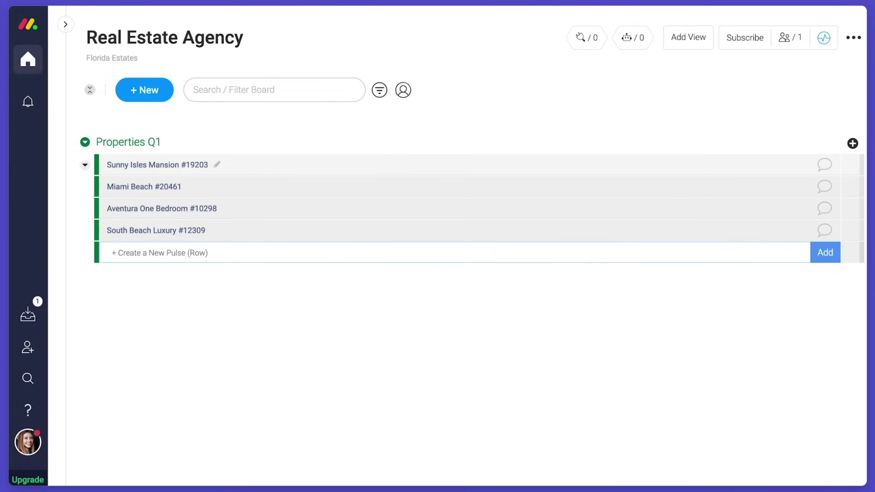
Step: Add a person column named Agent and assign an agent to Sunny Isles Mansion
left_click(146, 93)
mouse_move(160, 169)
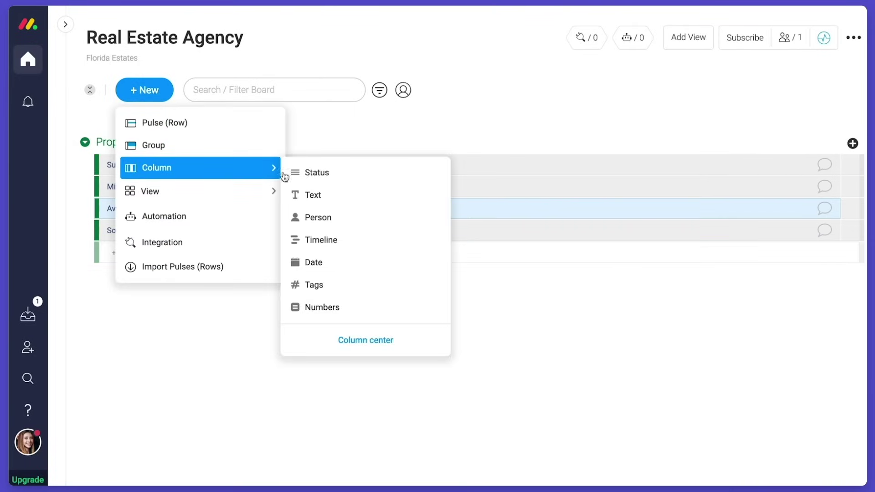
left_click(360, 218)
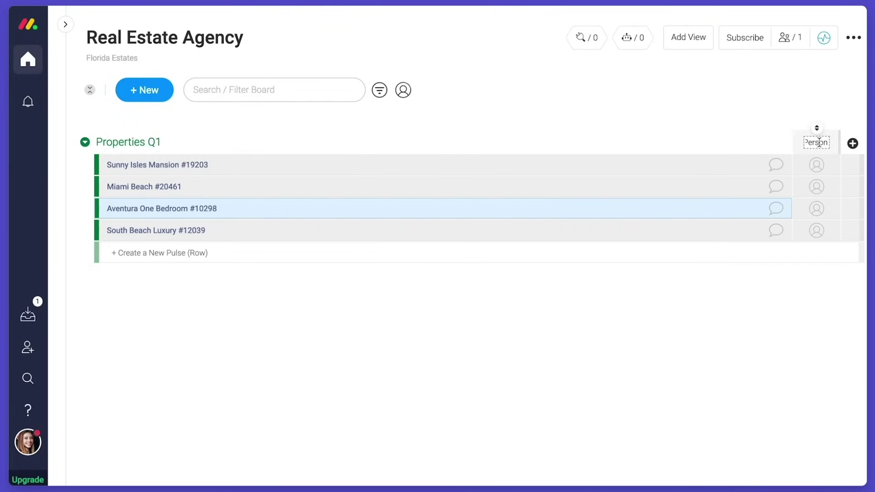
left_click(816, 164)
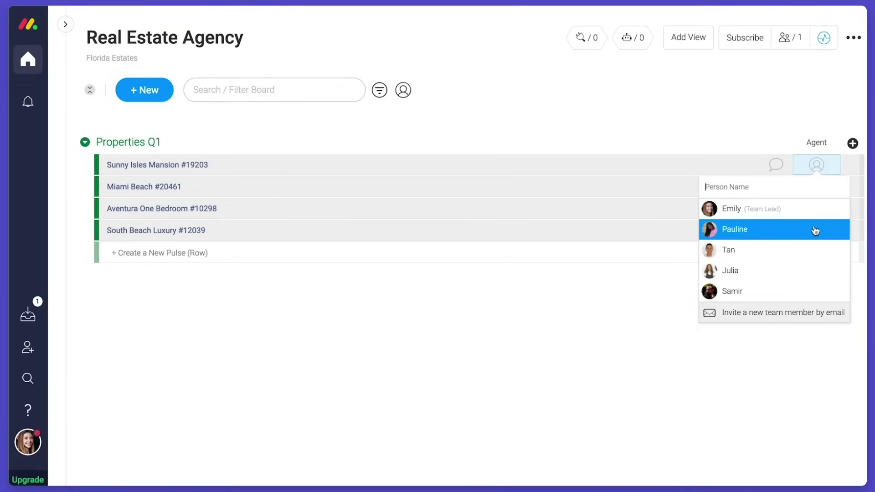
left_click(814, 228)
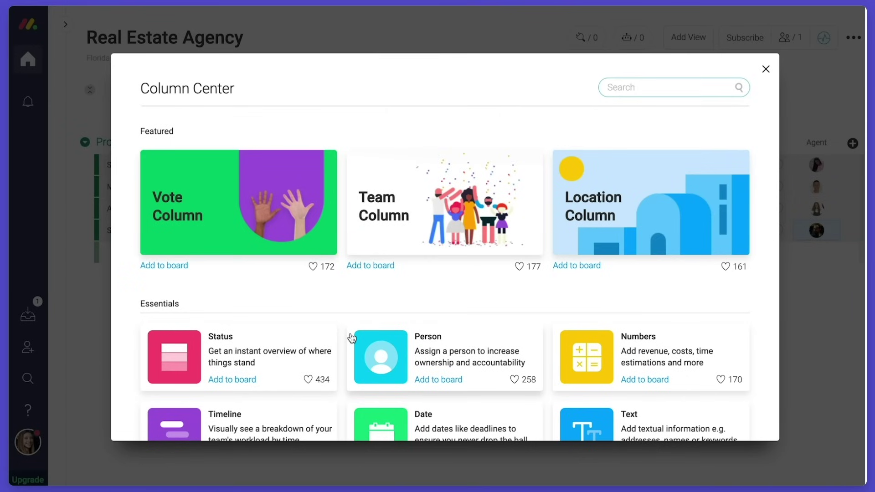
Step: Add a Location column from the Column Center
scroll(351, 337, "down", 3)
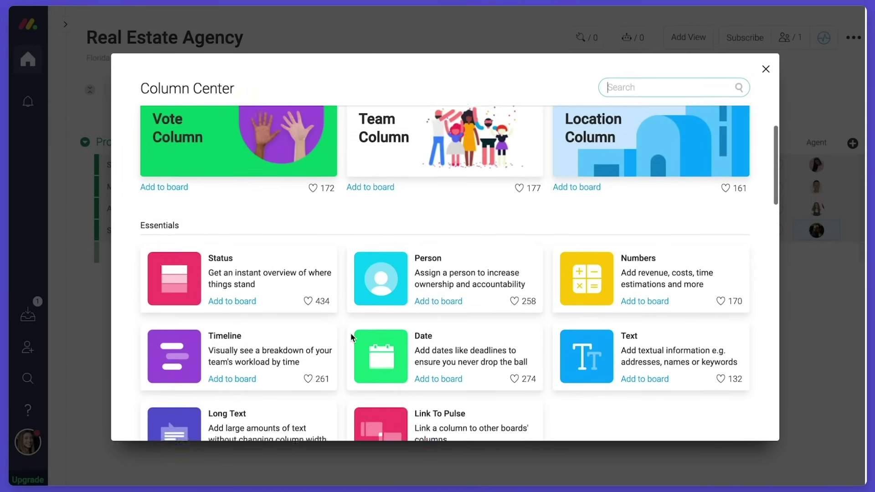
scroll(351, 337, "down", 3)
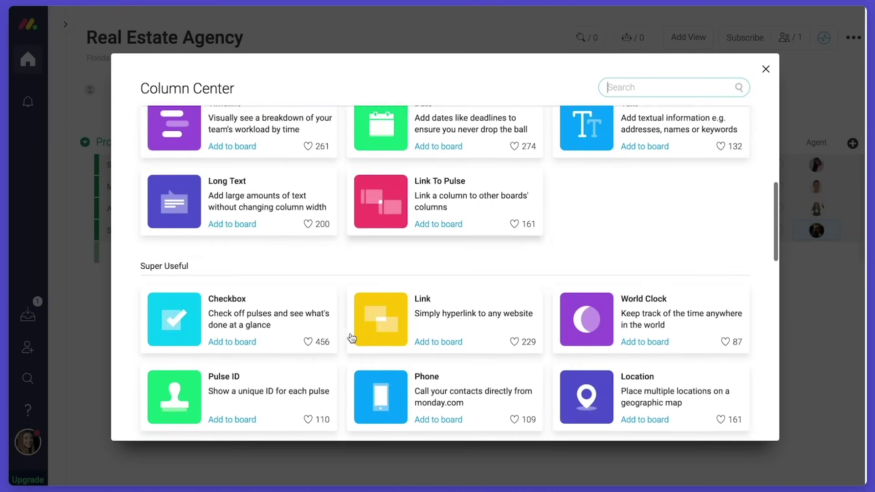
scroll(399, 341, "down", 1)
left_click(627, 343)
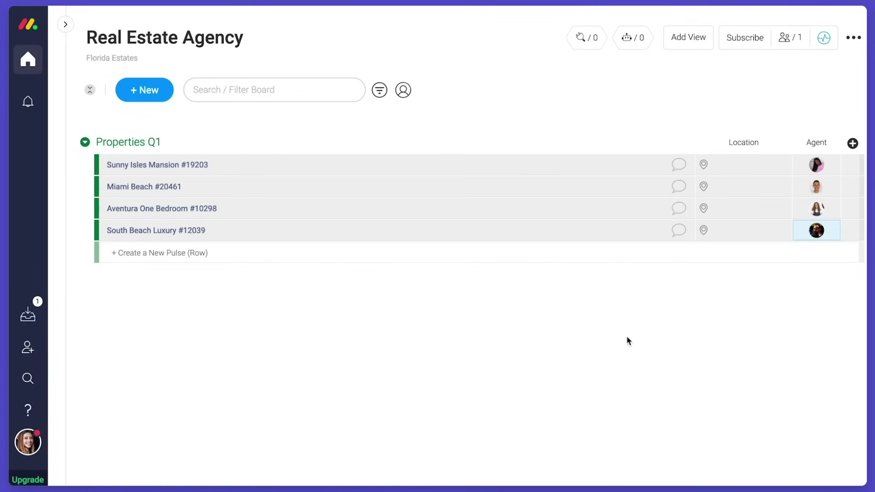
Step: Set locations to Sunny Isles Beach, Miami Beach, Aventura, FL and South Beach, Miami Beach
left_click(742, 162)
type("Sunny Isles Beac...")
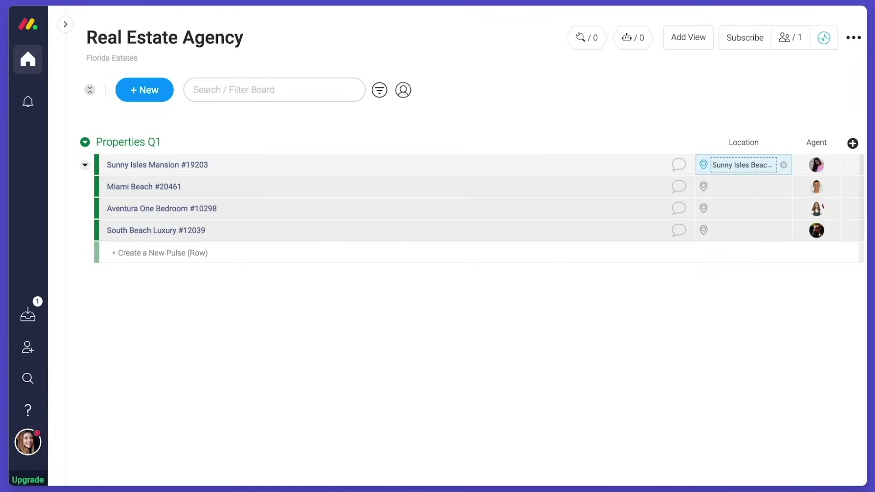
left_click(743, 186)
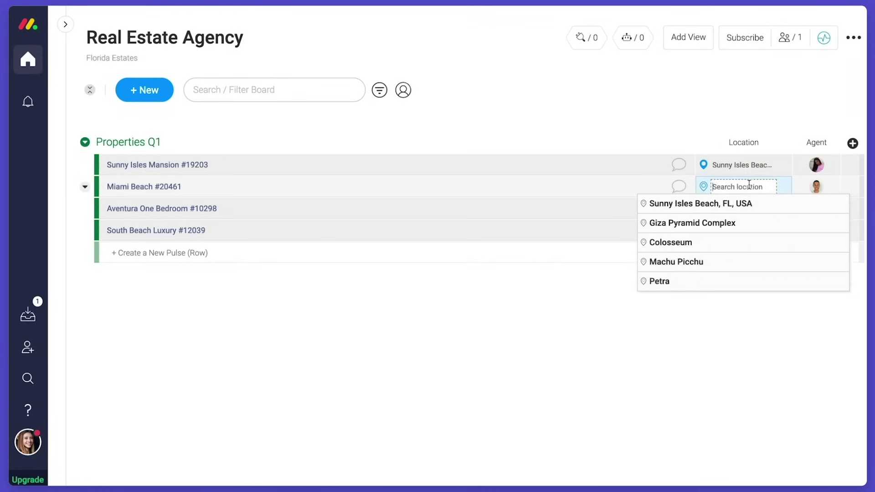
type("Miami Beach")
key("Return")
left_click(743, 208)
type("Aven")
left_click(666, 264)
left_click(742, 231)
type("South beach")
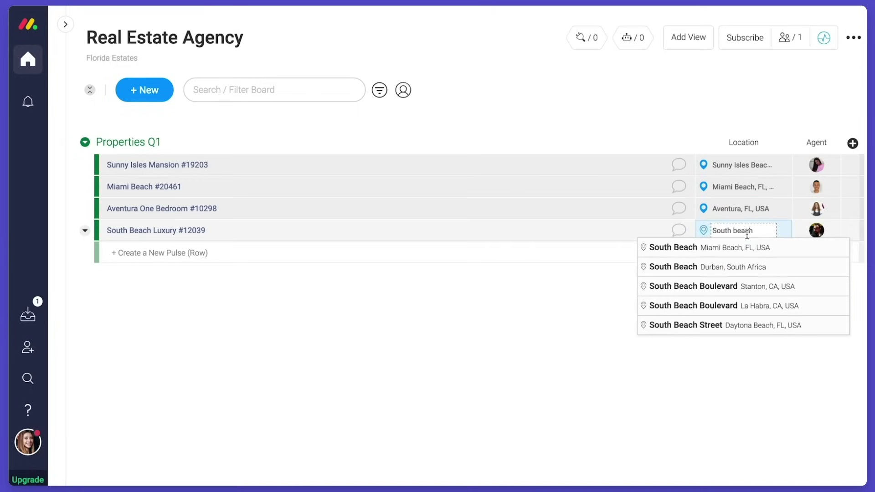
left_click(744, 246)
Step: Add a Numbers column called List price using a $ unit
left_click(144, 89)
mouse_move(201, 168)
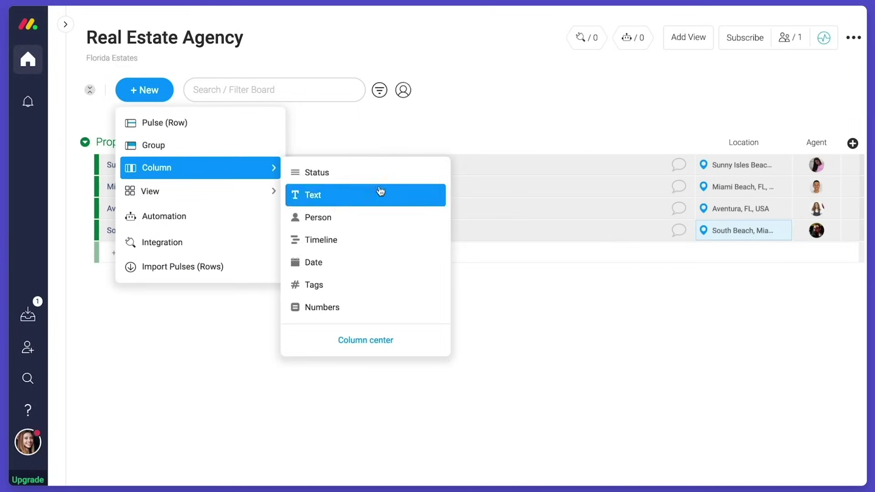
left_click(400, 306)
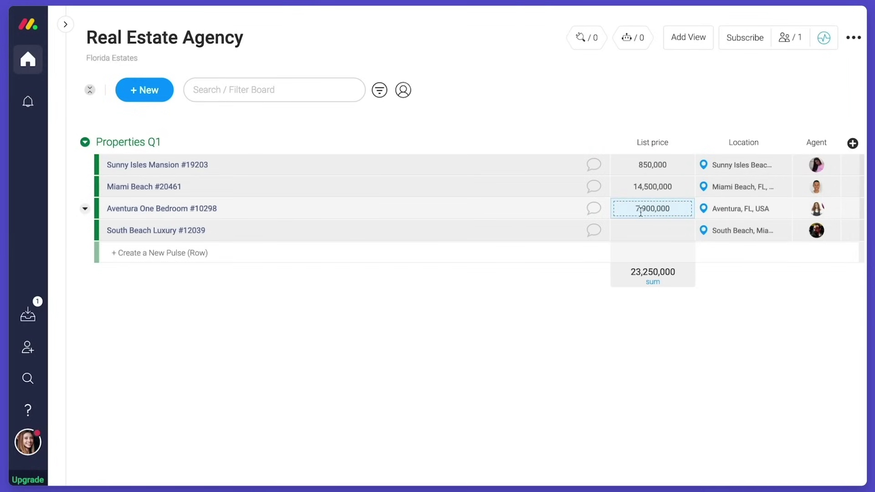
left_click(652, 281)
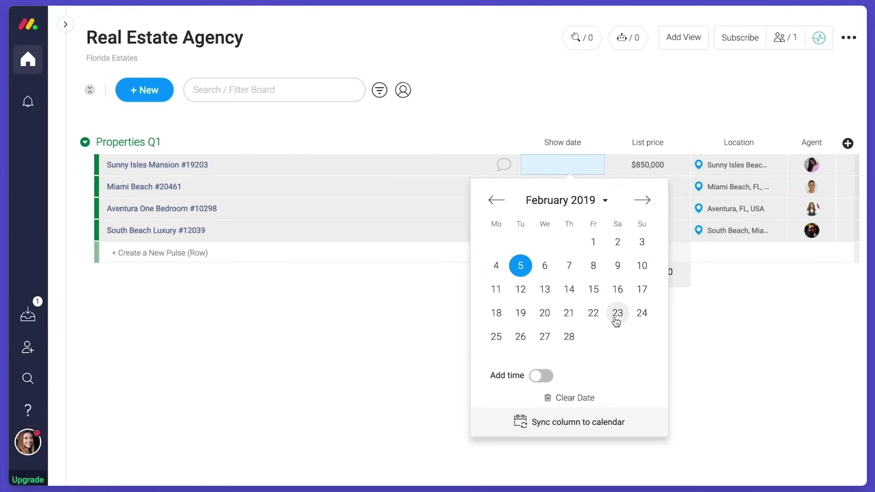
Step: Set Sunny Isles Mansion's show date to Feb 23 and mark South Beach Luxury Stuck
left_click(617, 313)
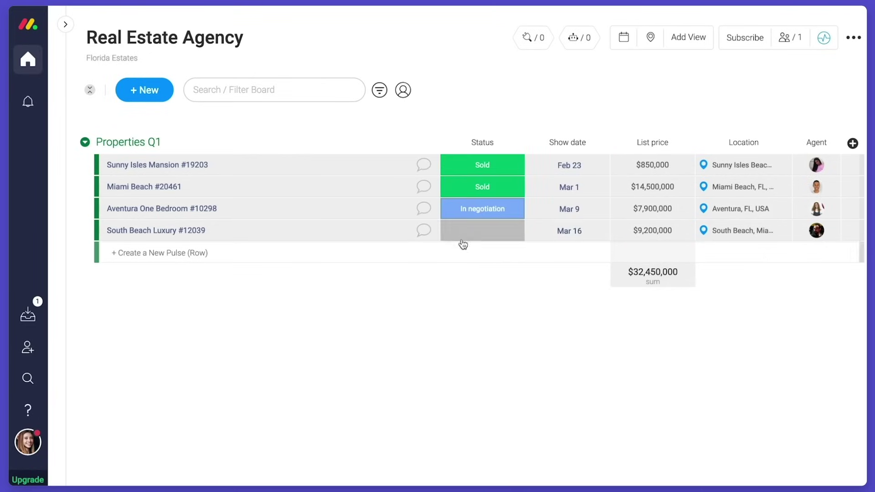
left_click(464, 234)
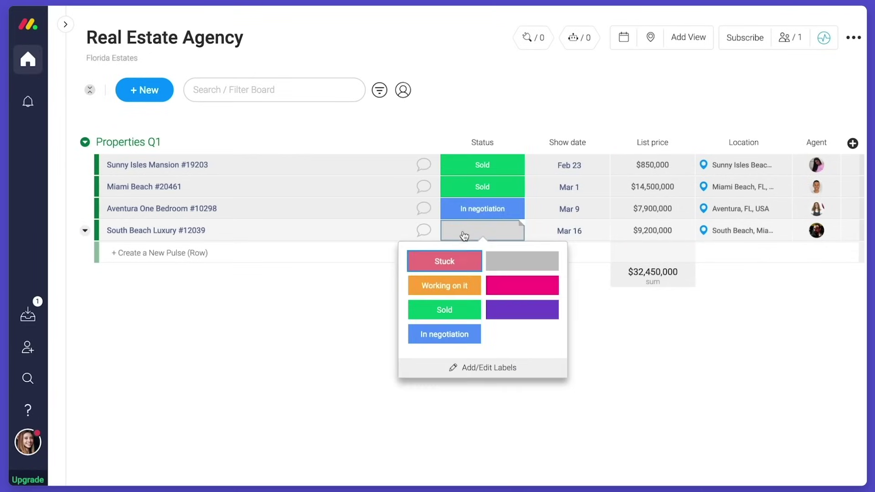
left_click(461, 268)
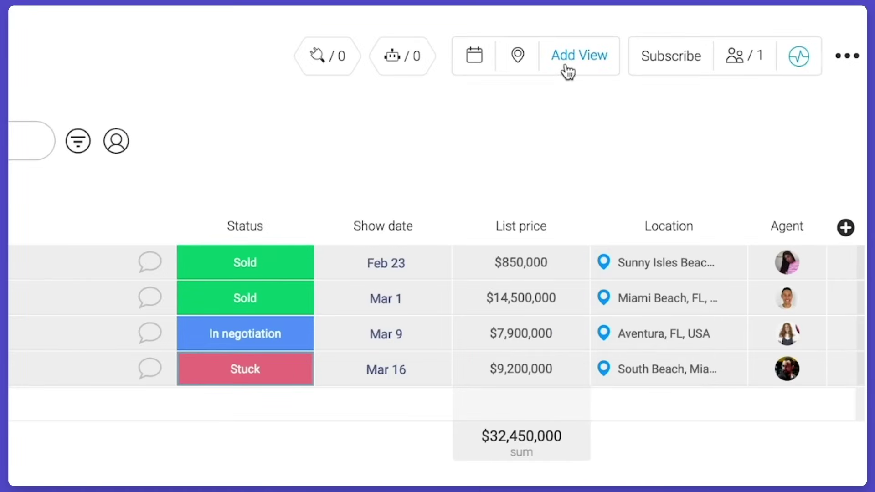
Step: Show the properties in Calendar view, then on the Map view
left_click(567, 71)
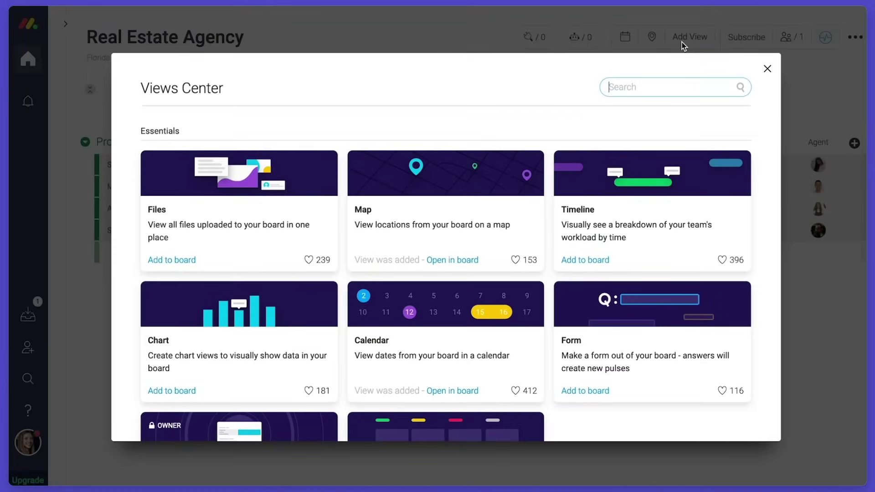
left_click(465, 342)
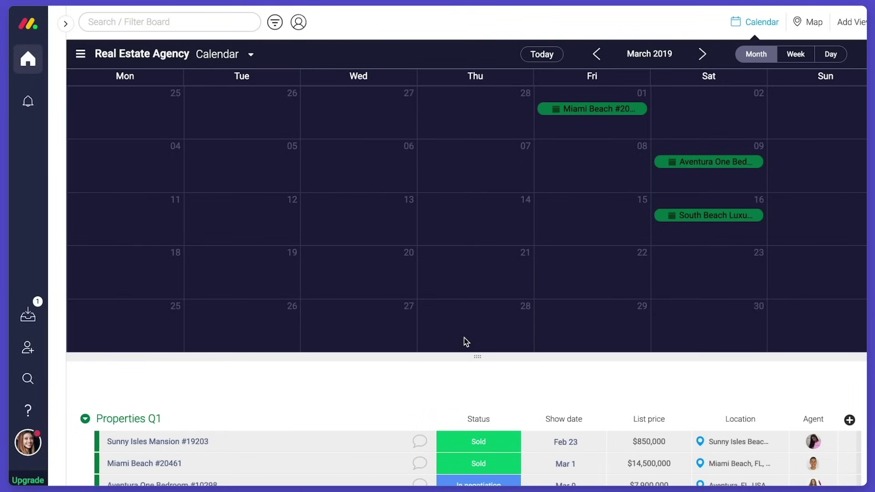
left_click(800, 26)
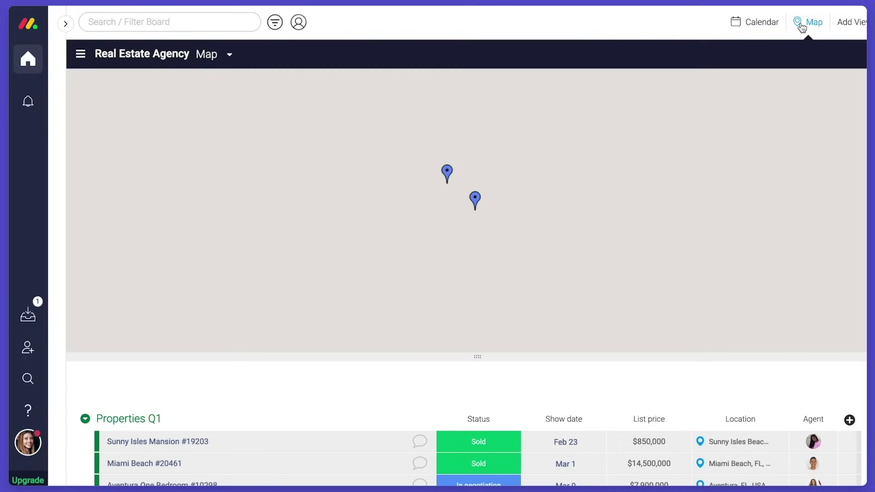
Step: Change the Stuck South Beach Luxury property's status to Sold
scroll(460, 202, "up", 1)
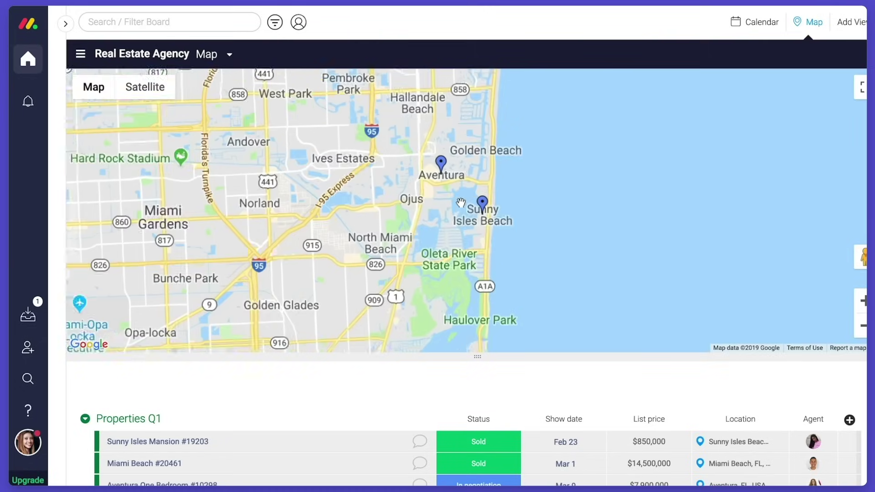
scroll(460, 202, "up", 1)
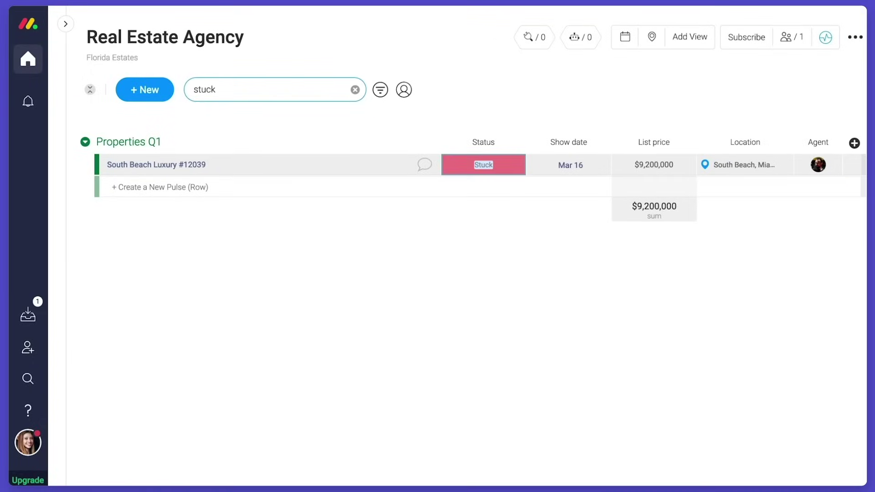
left_click(474, 167)
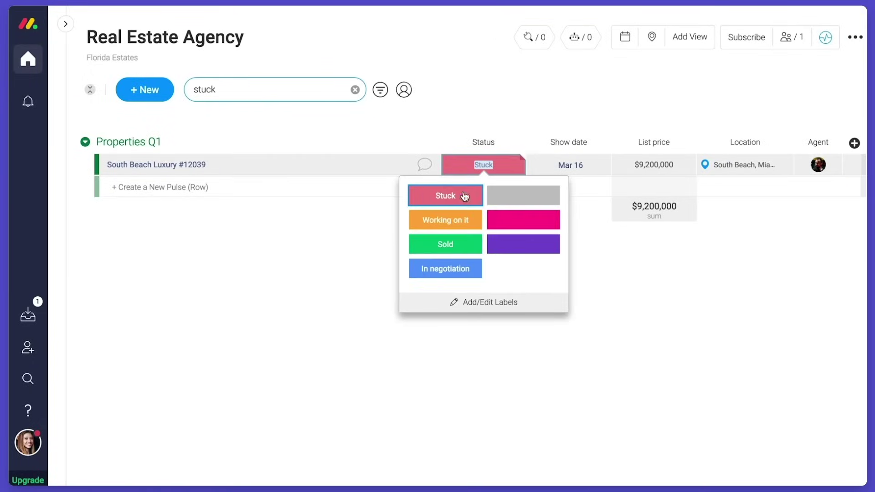
left_click(462, 248)
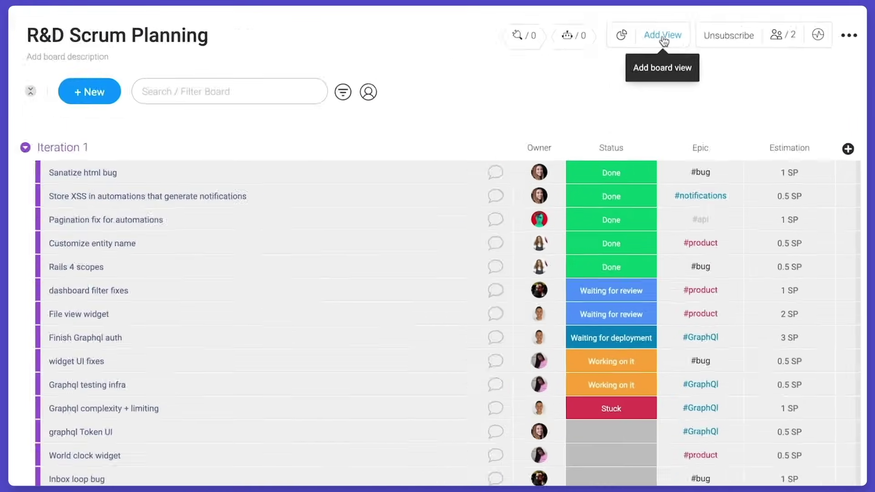
Step: Add a Chart view and switch the pie chart labels from Estimation to Status
left_click(569, 55)
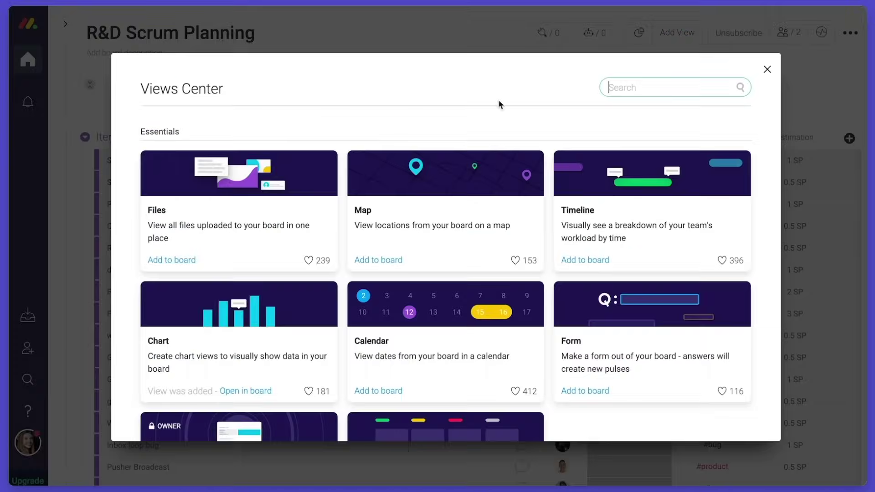
left_click(282, 320)
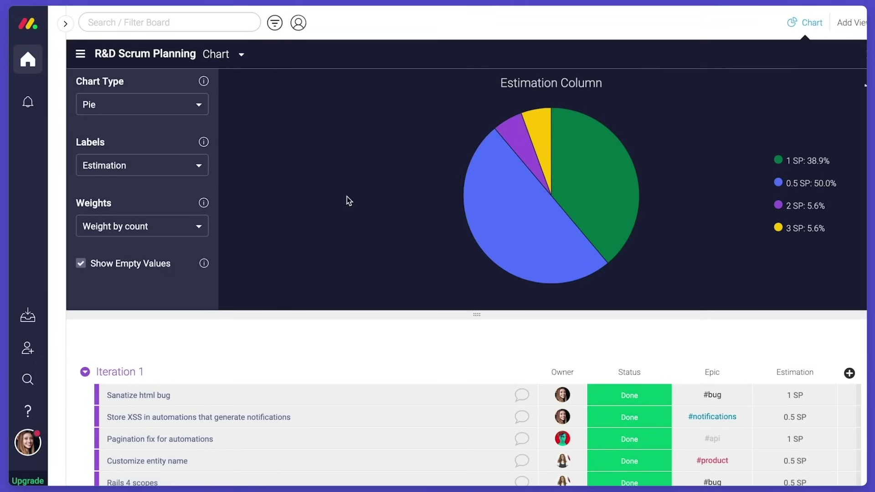
mouse_move(622, 177)
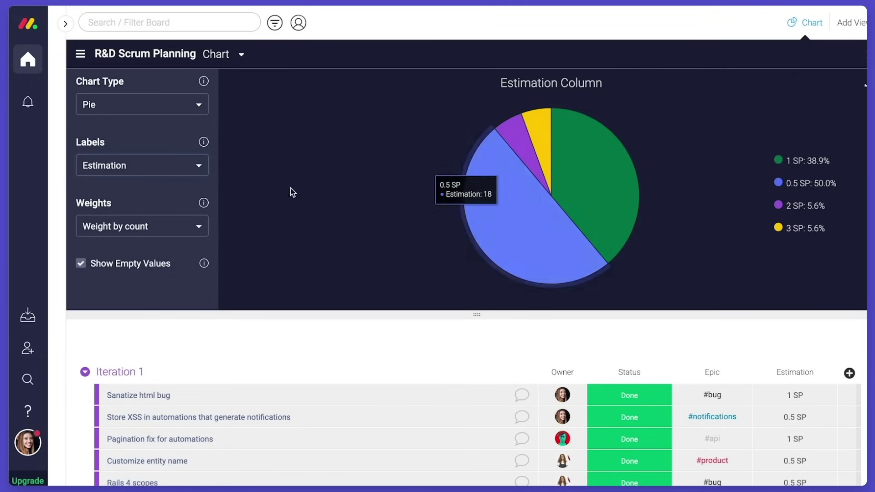
left_click(180, 171)
left_click(179, 206)
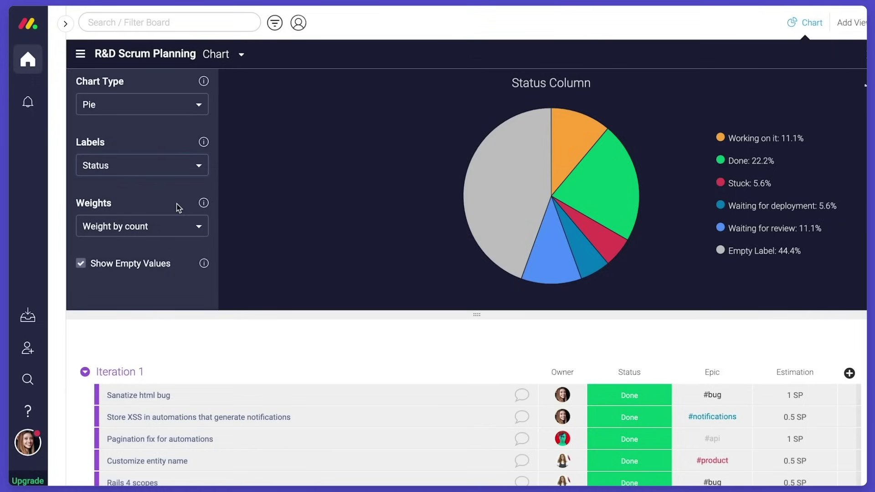
mouse_move(598, 187)
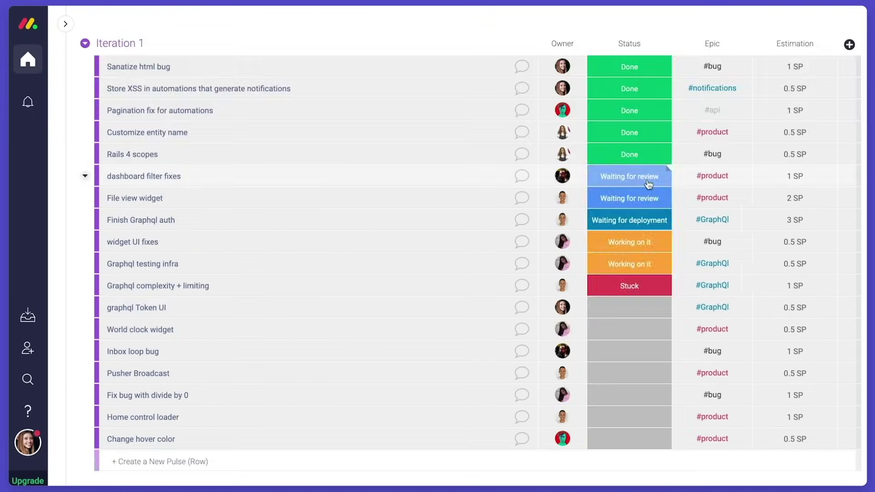
left_click(643, 181)
left_click(552, 231)
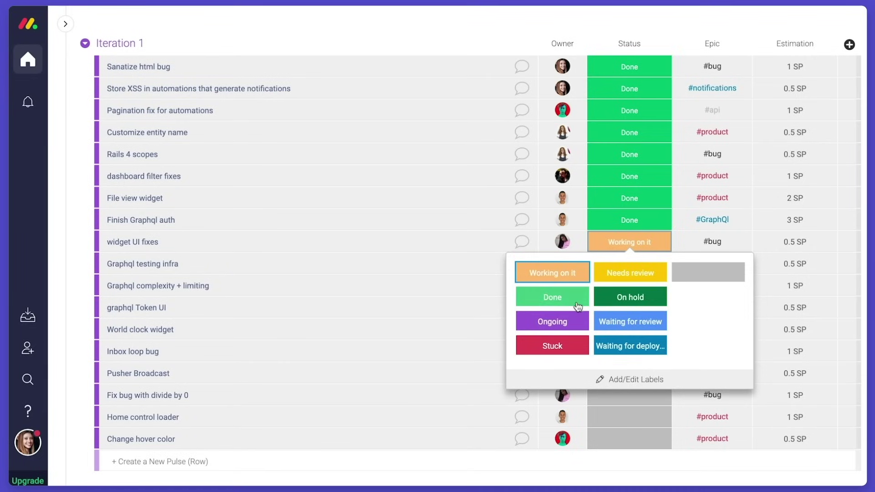
Step: Set widget UI fixes, Graphql testing infra and Graphql complexity + limiting to Done
left_click(540, 296)
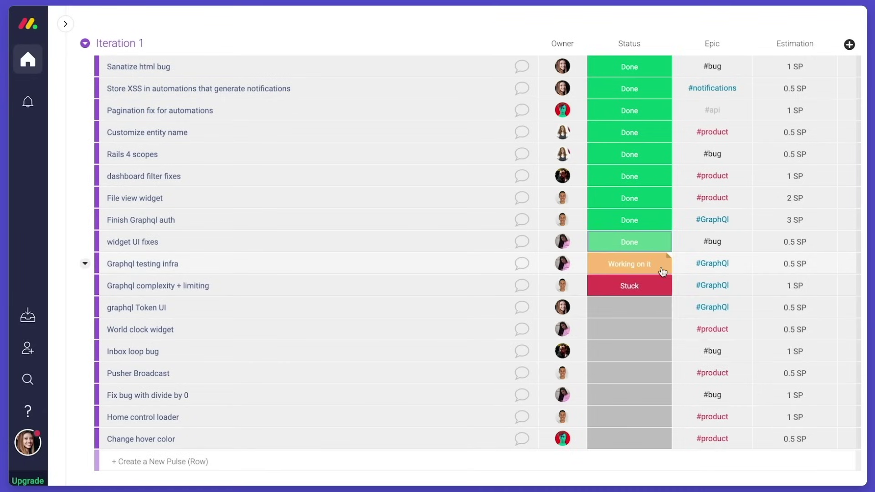
left_click(662, 271)
left_click(576, 317)
left_click(651, 287)
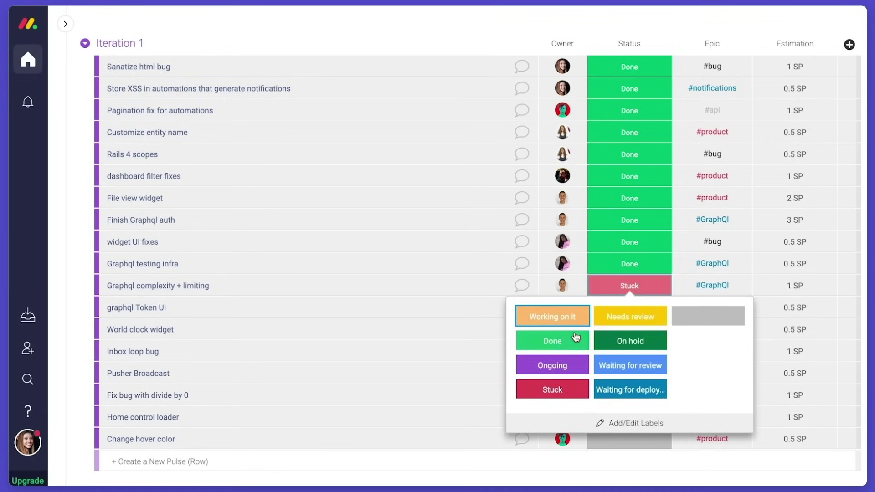
left_click(577, 337)
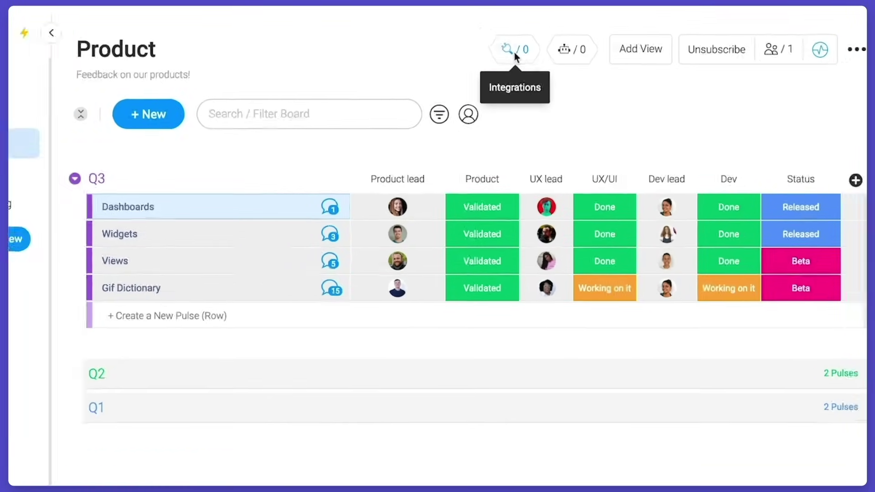
Step: Add the Zendesk ticket-to-update recipe, filtering tickets whose Subject Or Body includes dashboard
left_click(515, 54)
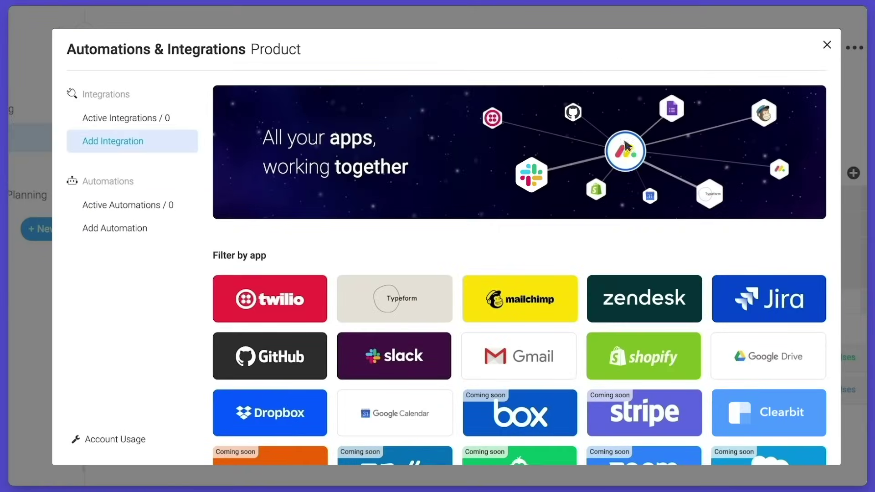
left_click(637, 311)
left_click(515, 310)
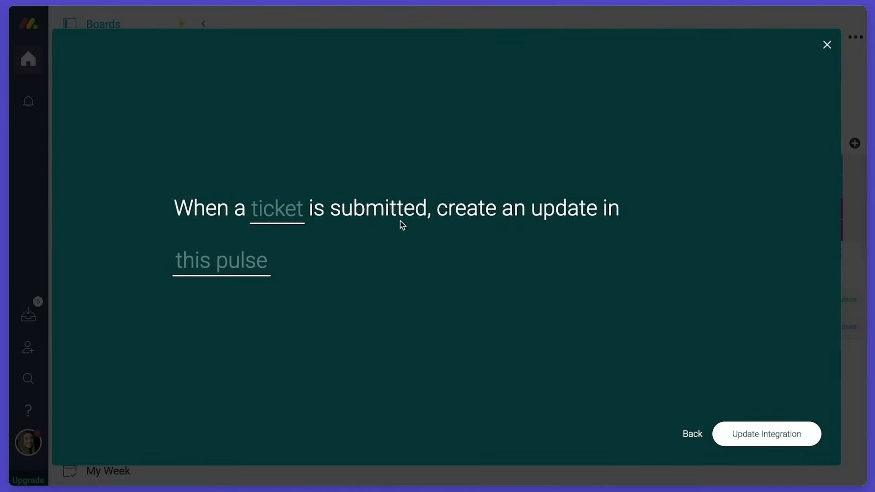
left_click(290, 214)
left_click(321, 207)
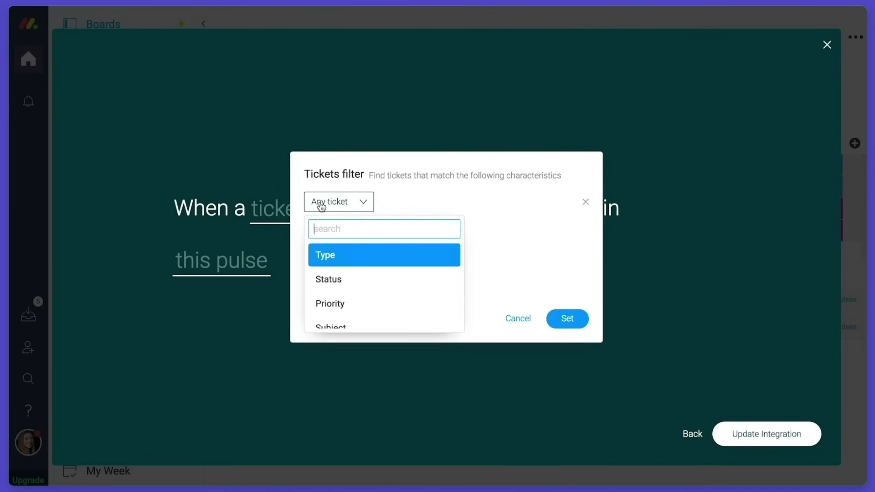
type("subjec")
left_click(355, 279)
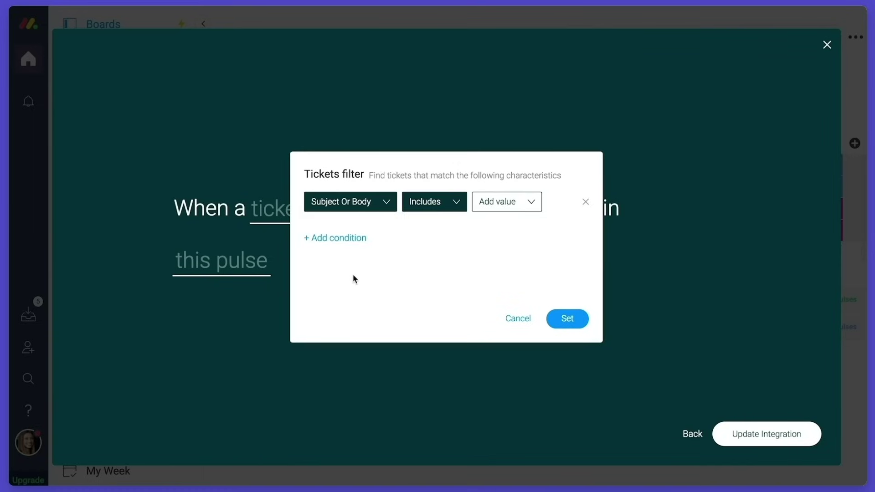
left_click(509, 208)
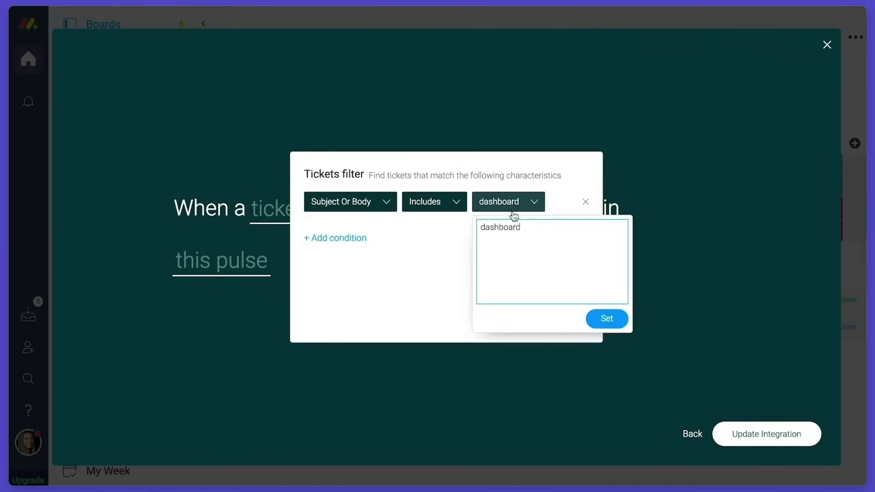
left_click(605, 319)
left_click(567, 316)
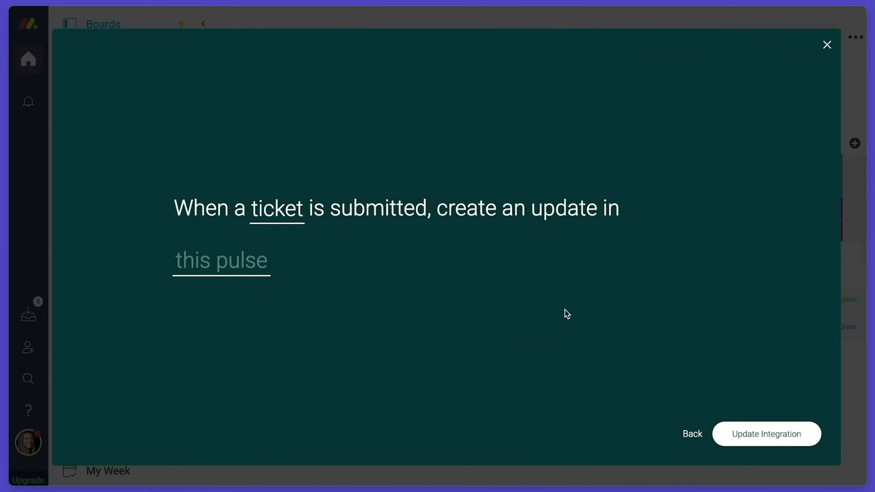
Step: Route the updates to the Dashboards pulse, save the integration, and add 'Thanks' to the email
left_click(255, 269)
left_click(239, 376)
left_click(731, 435)
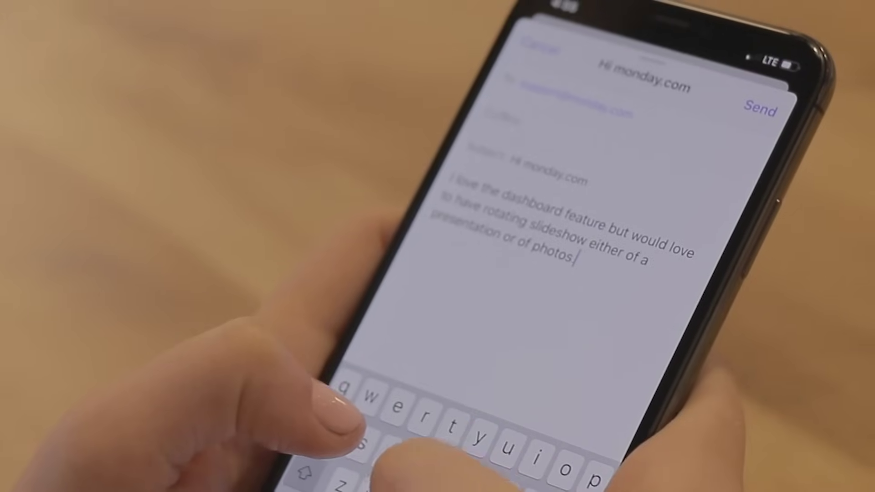
key("Return")
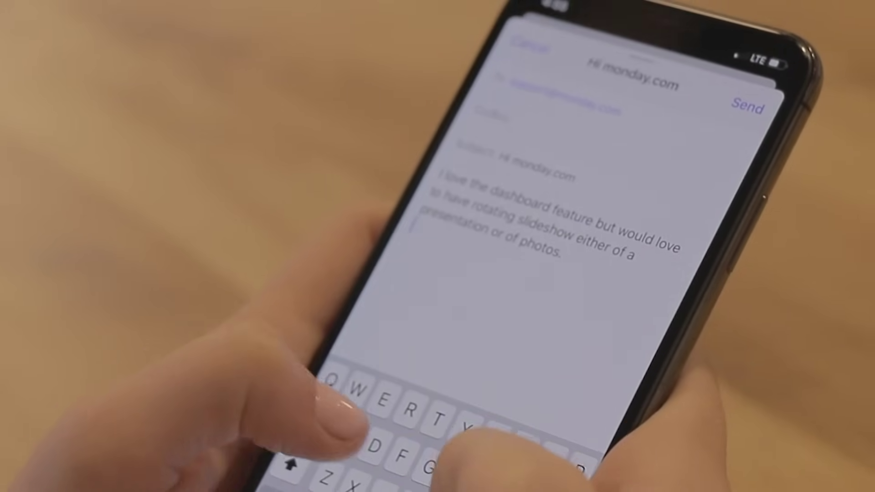
type("Thanks")
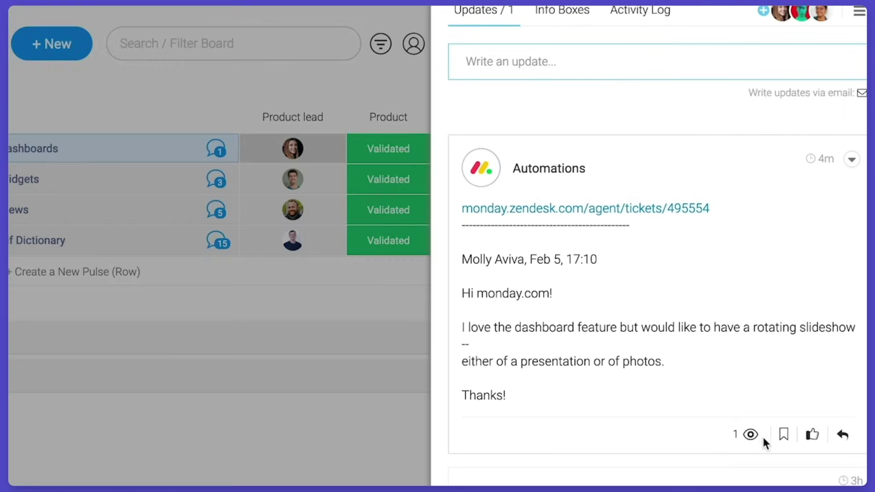
left_click(813, 436)
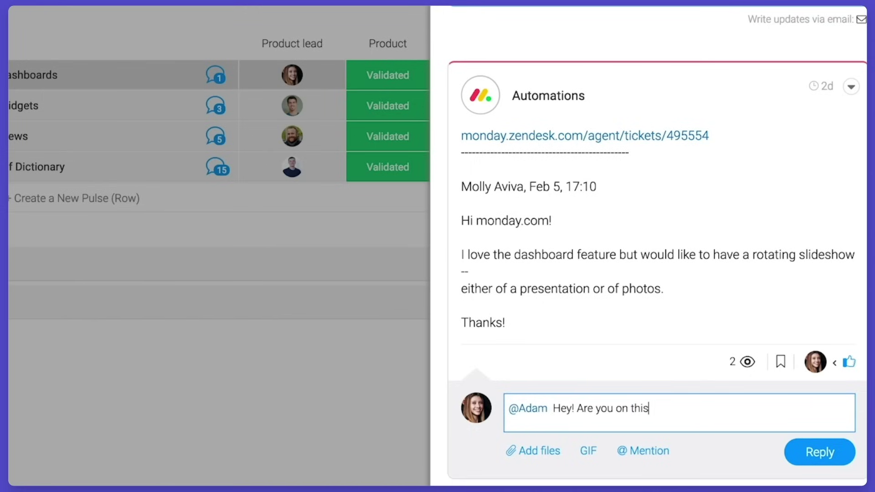
left_click(819, 452)
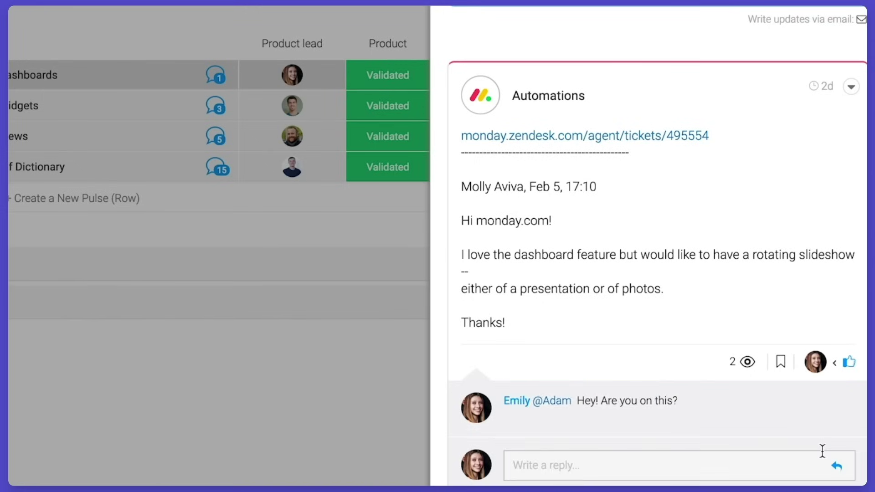
scroll(824, 456, "down", 2)
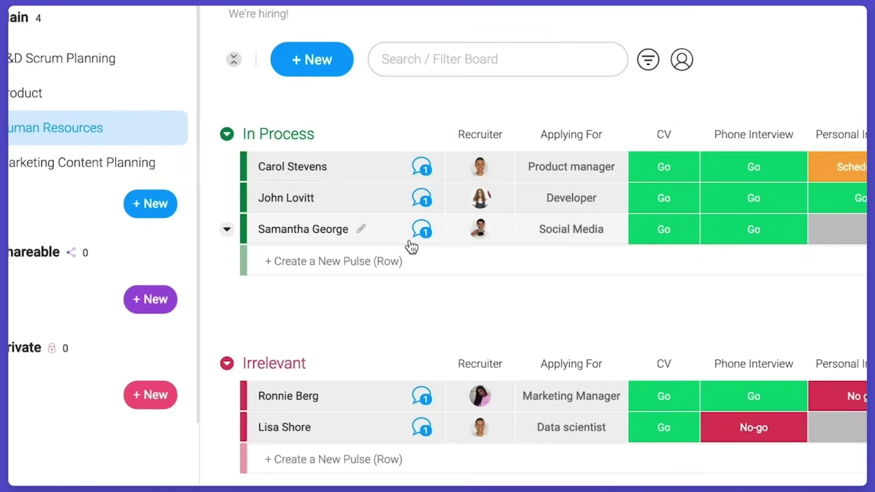
Step: Limit viewing of the Salary Demands column to one selected teammate
left_click(358, 208)
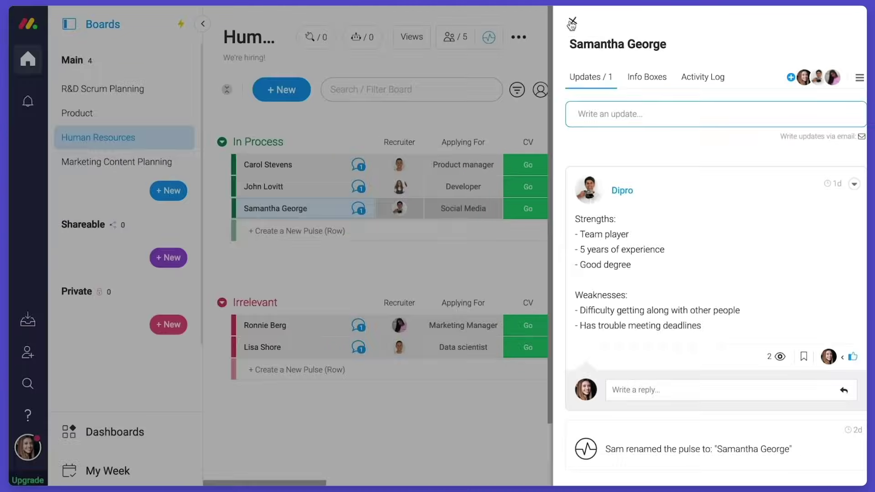
left_click(570, 24)
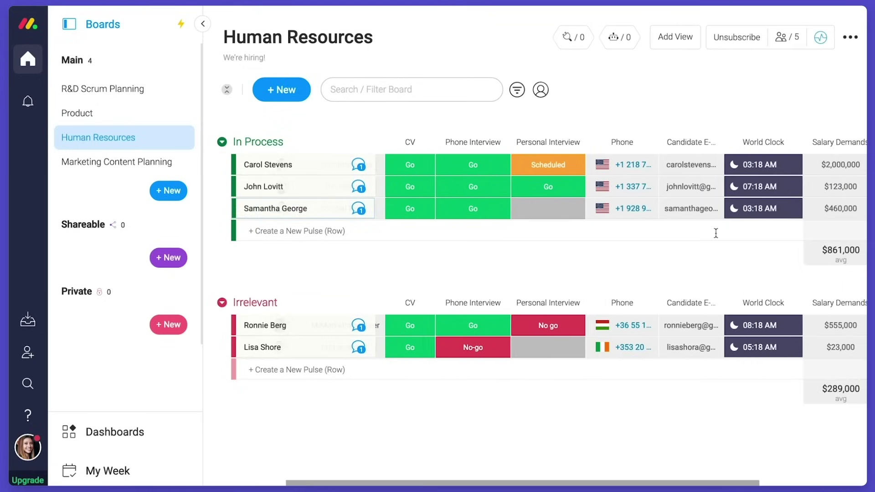
scroll(715, 232, "right", 5)
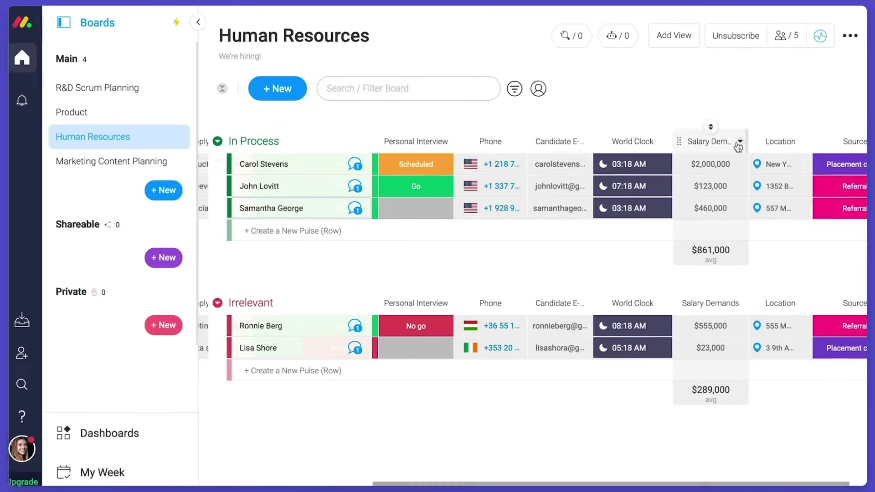
left_click(739, 142)
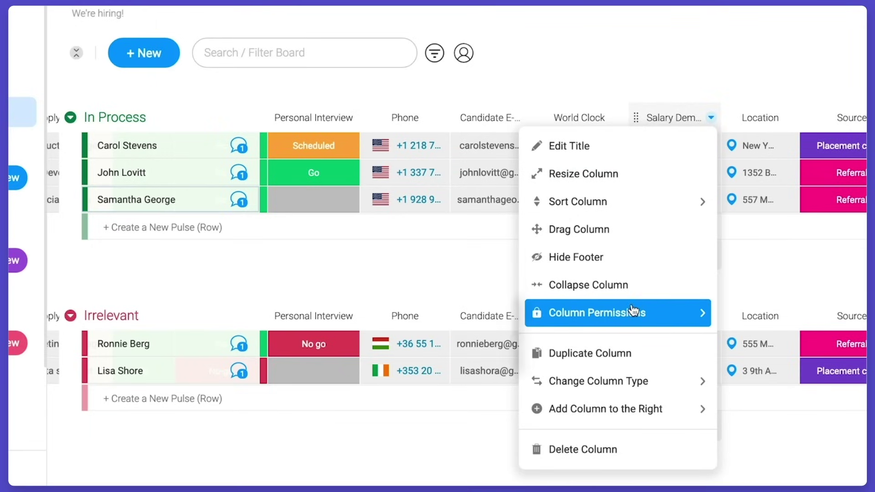
mouse_move(554, 317)
left_click(453, 345)
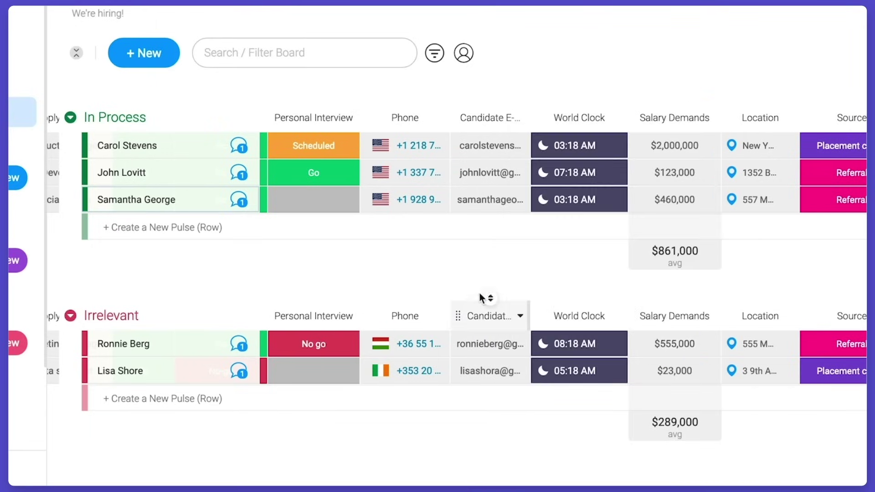
left_click(570, 179)
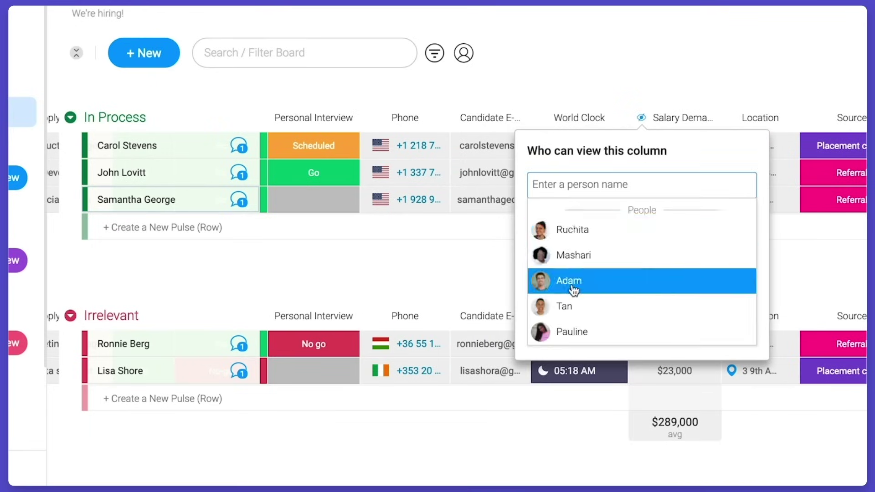
left_click(570, 305)
left_click(483, 273)
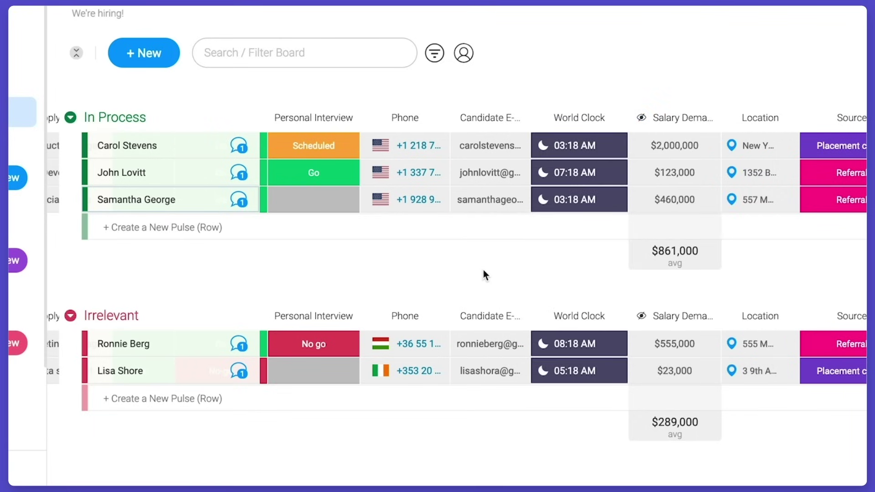
scroll(483, 273, "left", 10)
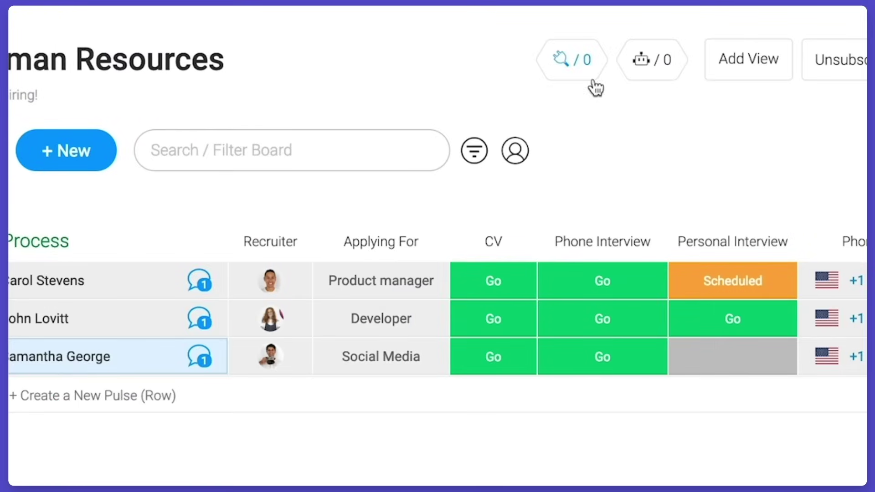
Step: Add a Gmail integration emailing the Candidate E-mail when Personal Interview changes to No go
left_click(570, 51)
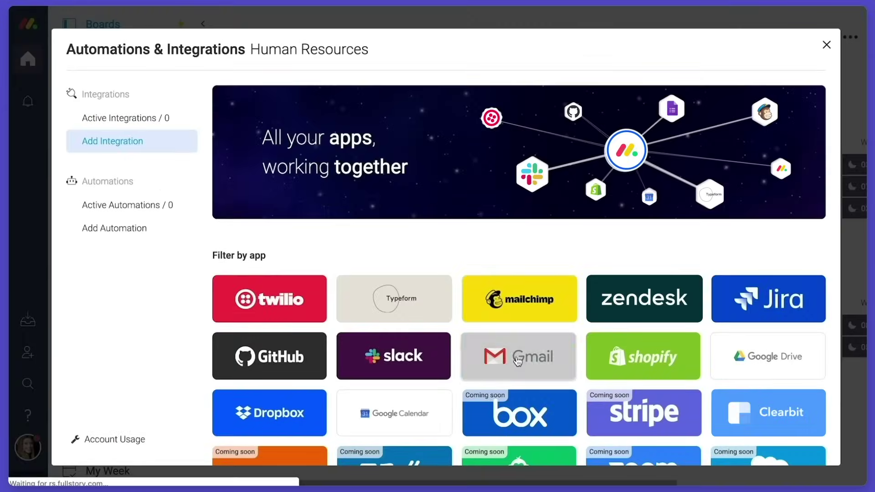
left_click(520, 356)
left_click(269, 209)
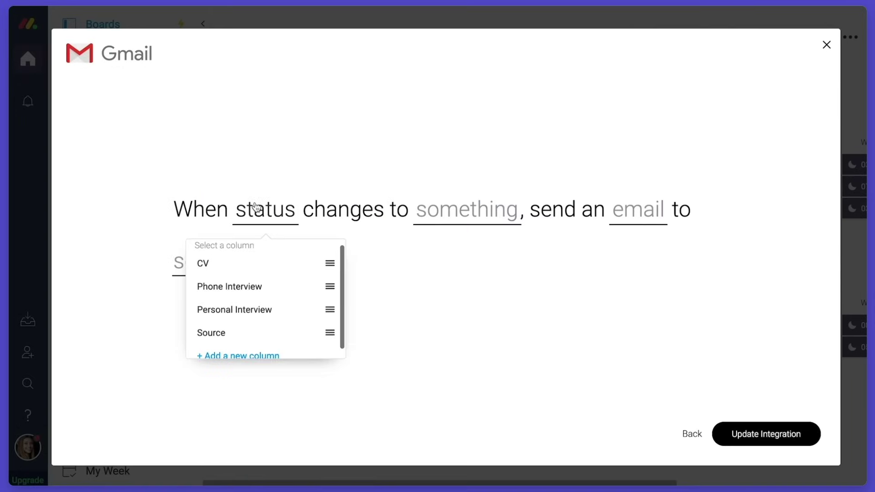
left_click(234, 309)
left_click(557, 218)
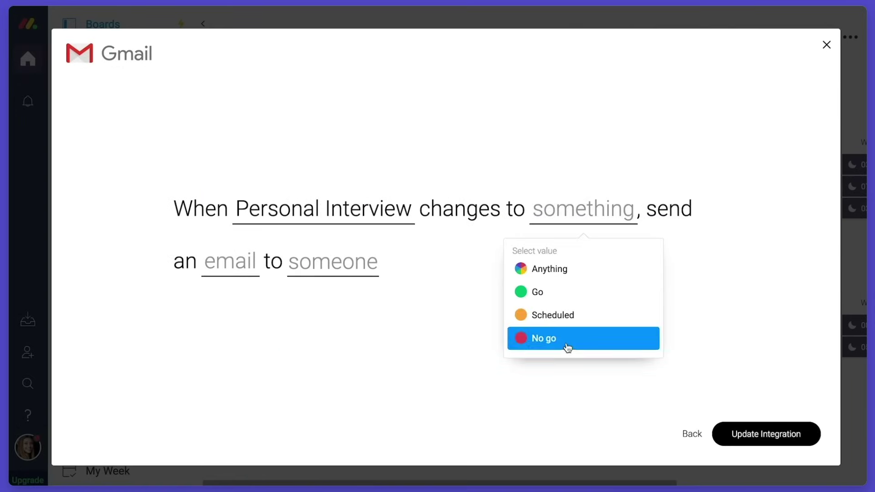
left_click(565, 344)
left_click(220, 276)
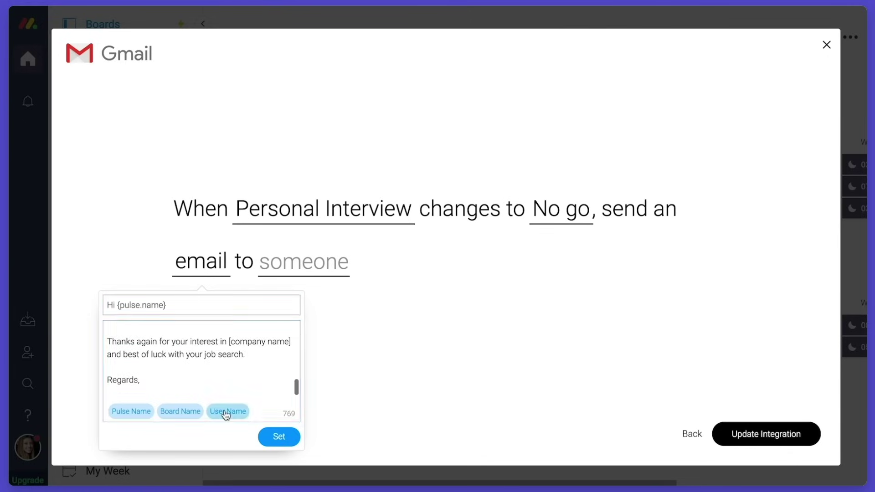
left_click(274, 435)
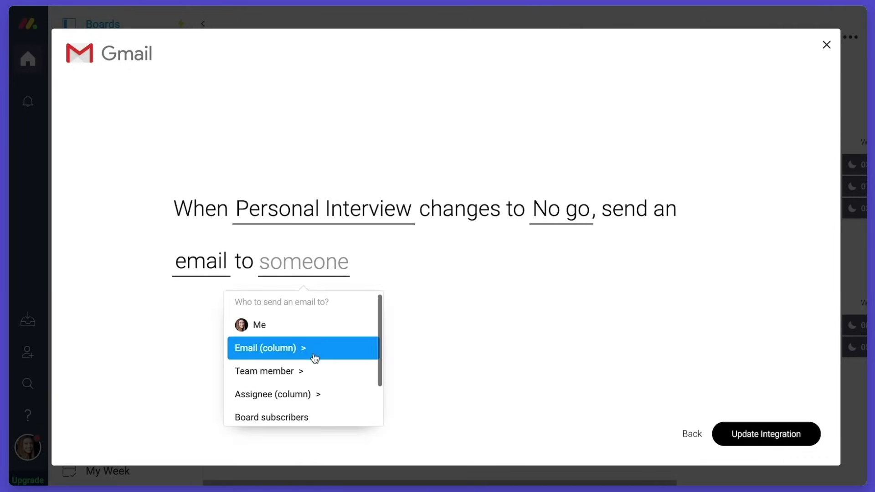
left_click(314, 358)
left_click(314, 358)
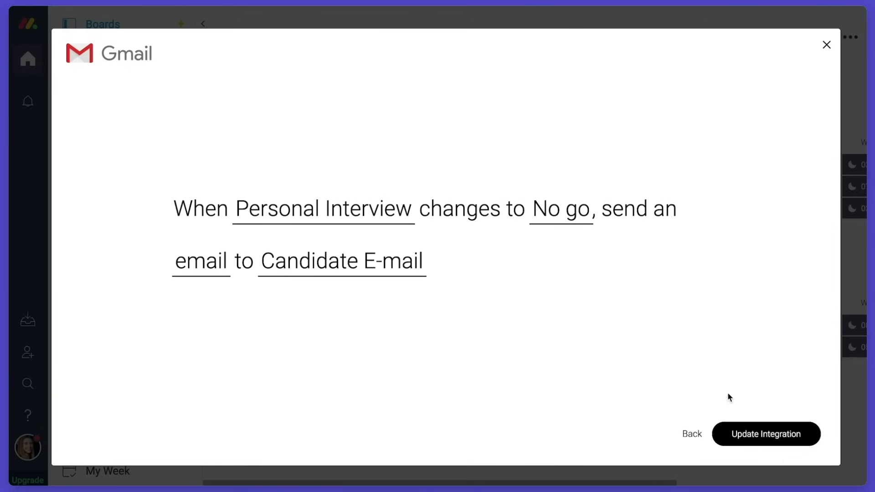
left_click(745, 433)
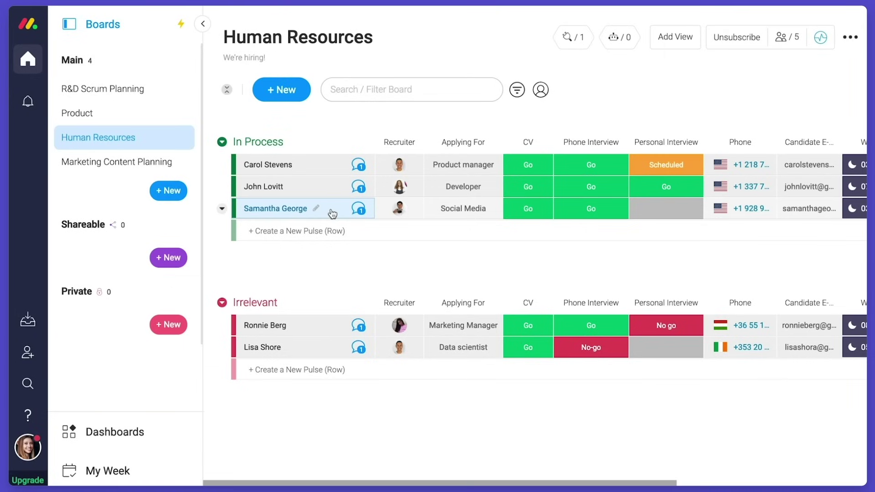
Step: Move the Social Media applicant to Irrelevant and set their Personal Interview to No go
left_click_drag(332, 214, 321, 306)
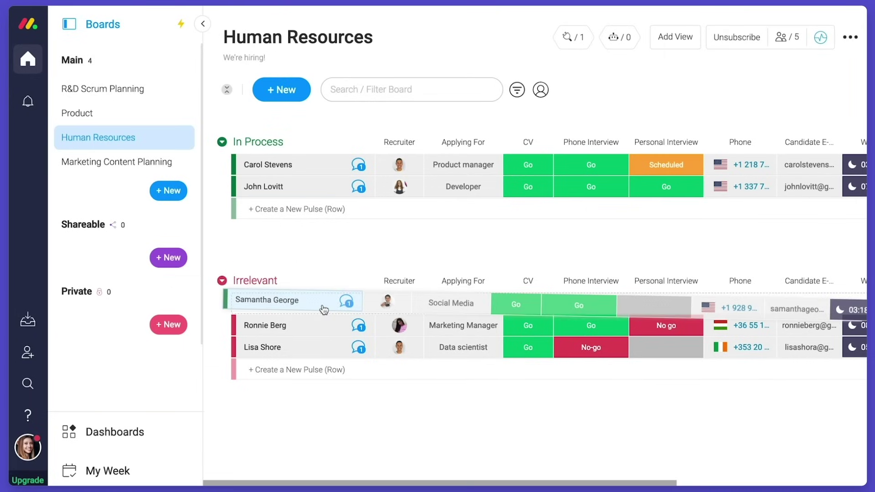
left_click(674, 313)
left_click(666, 359)
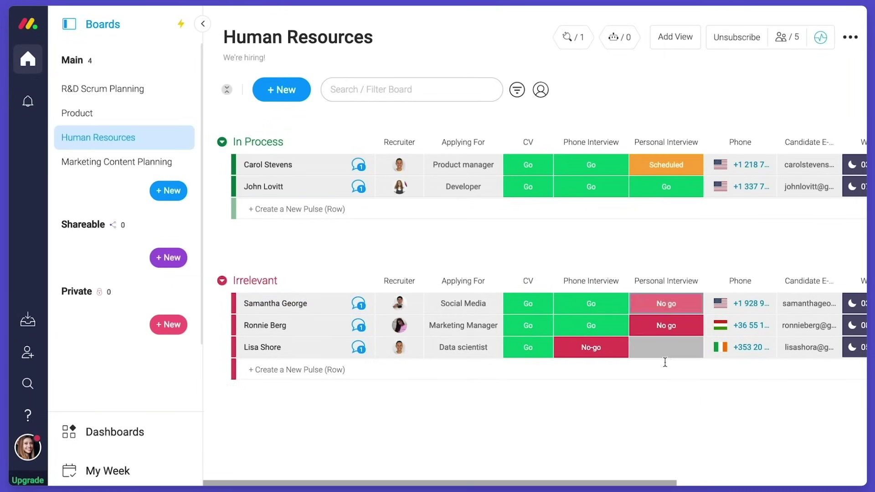
Step: On Marketing Content Planning, post a 'New video!' update with the pasted YouTube link on Video Campaign
left_click(96, 162)
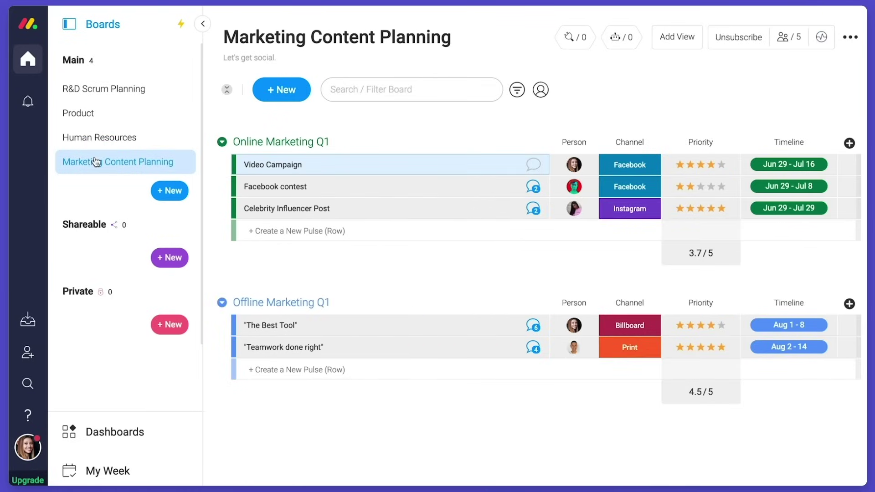
left_click(285, 171)
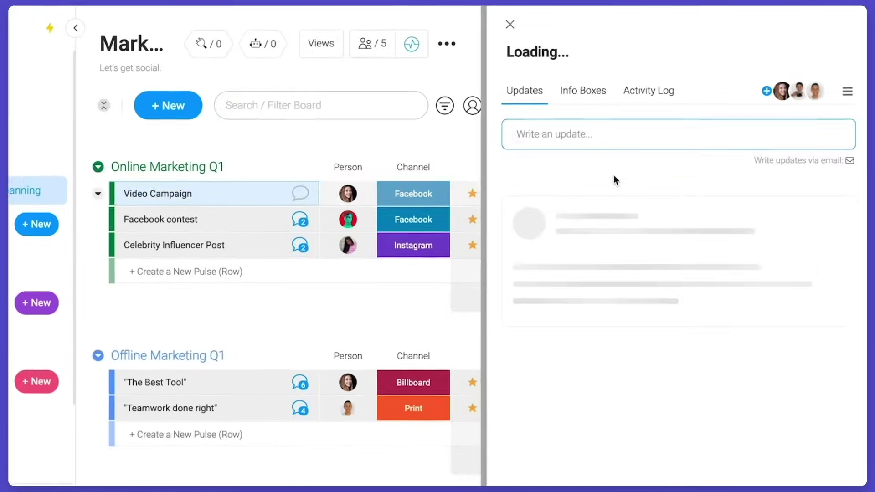
left_click(661, 149)
type("New video!")
key("Return")
type("https://www.youtube.com/watch?v=MoAGqV7cvqY")
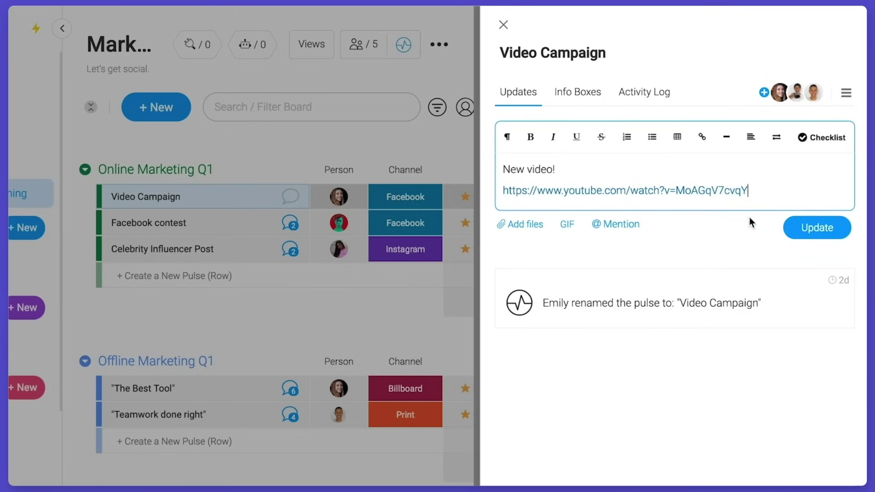
left_click(817, 229)
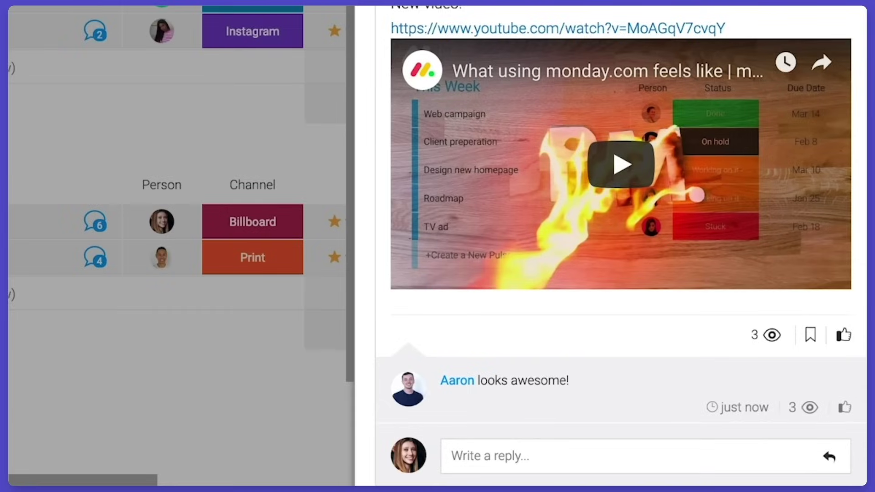
scroll(620, 246, "down", 3)
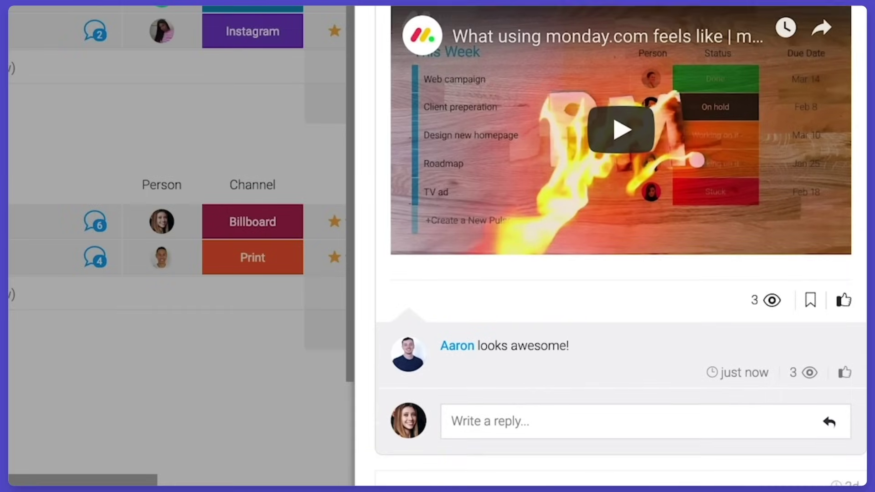
scroll(744, 293, "down", 3)
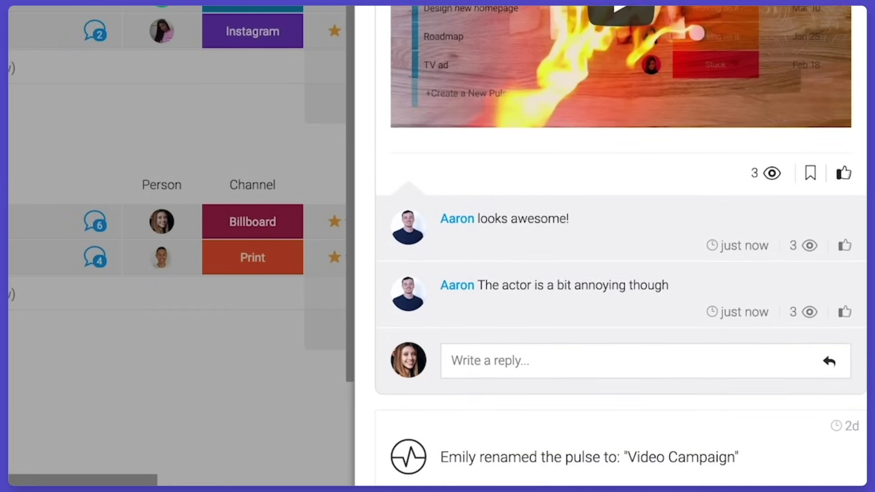
left_click(742, 321)
type("@ruch")
key("Return")
type("What do you think?")
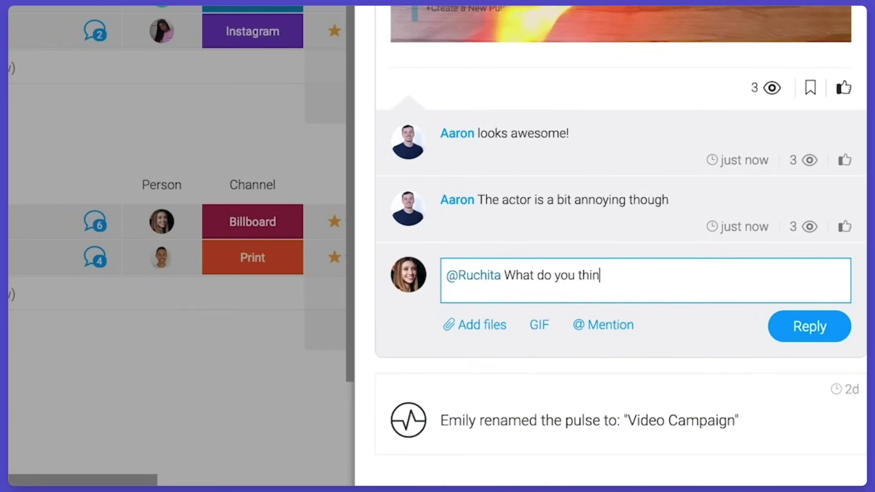
left_click(797, 330)
mouse_move(807, 277)
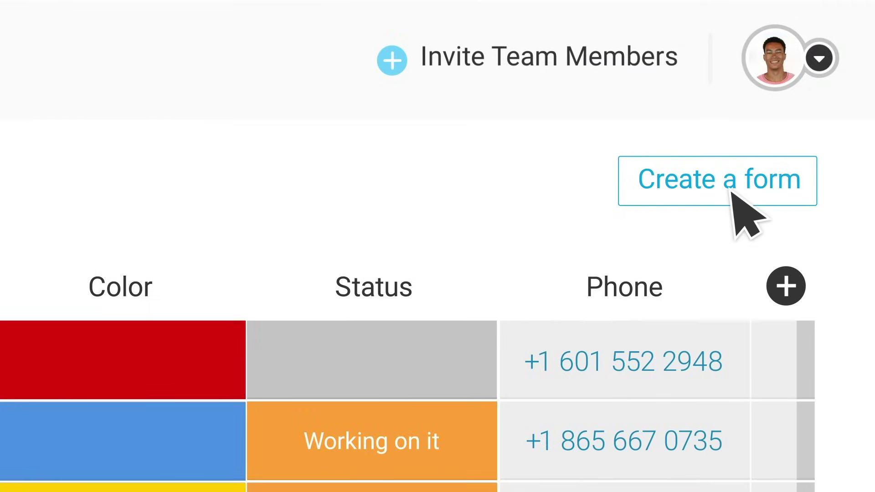
Step: Start a form for the orders board, then bring up Integrations through Add flow
left_click(732, 194)
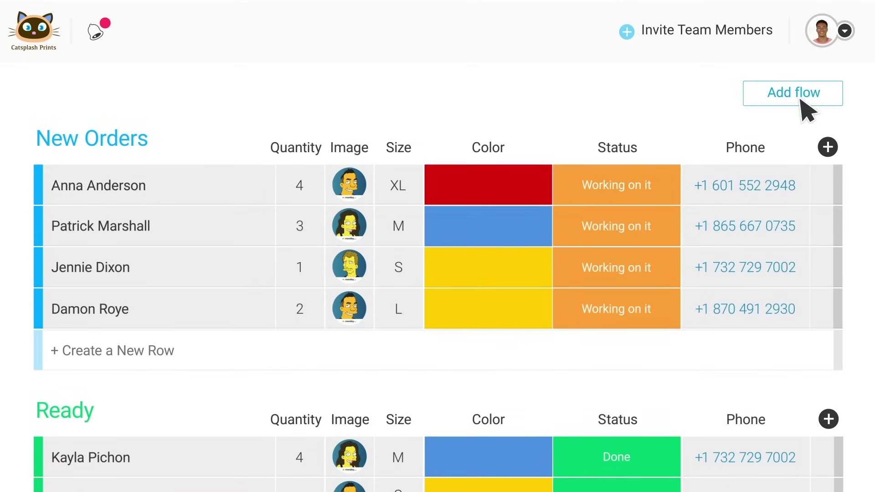
left_click(801, 96)
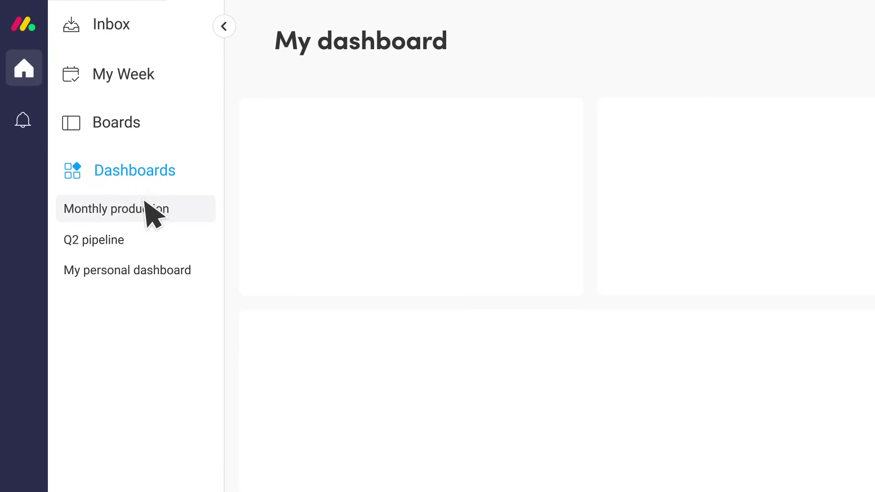
Step: Look over the Monthly production and Q2 pipeline dashboards, then add a widened timeline widget
left_click(141, 212)
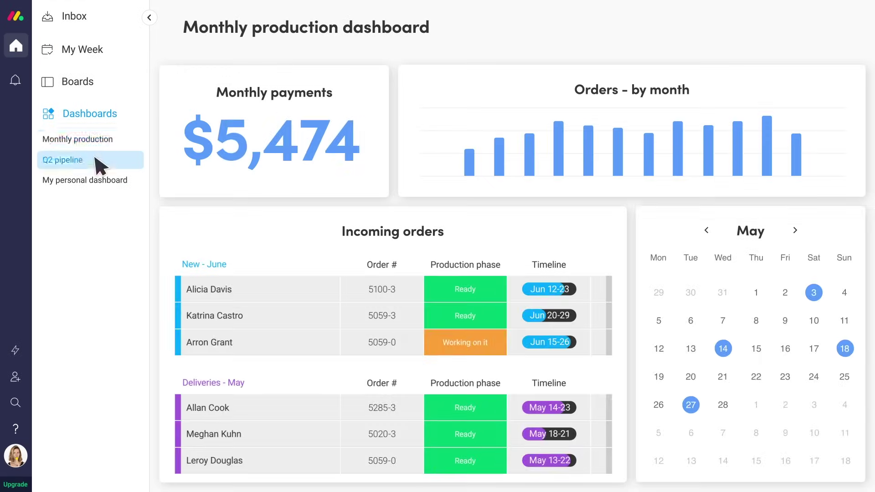
left_click(96, 160)
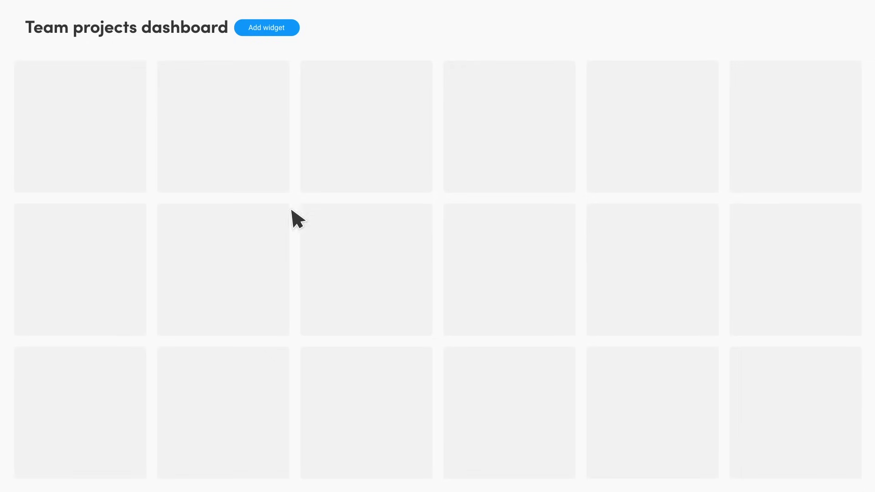
left_click(129, 153)
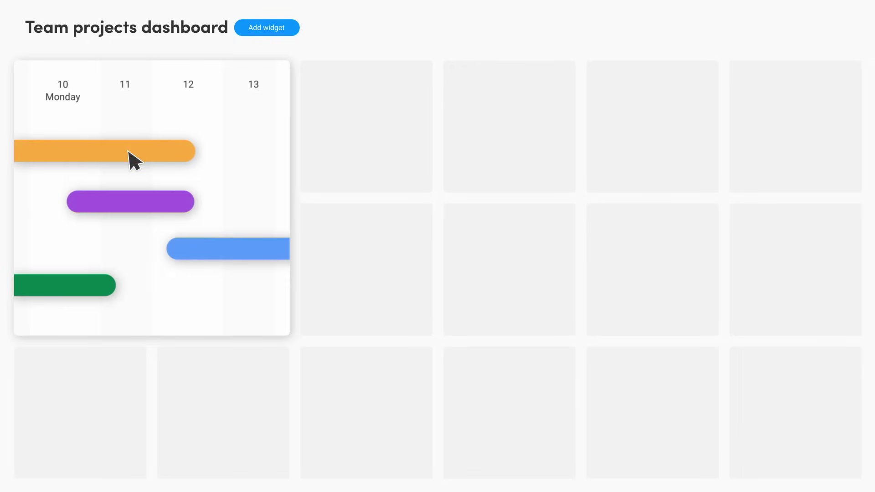
left_click_drag(364, 339, 575, 338)
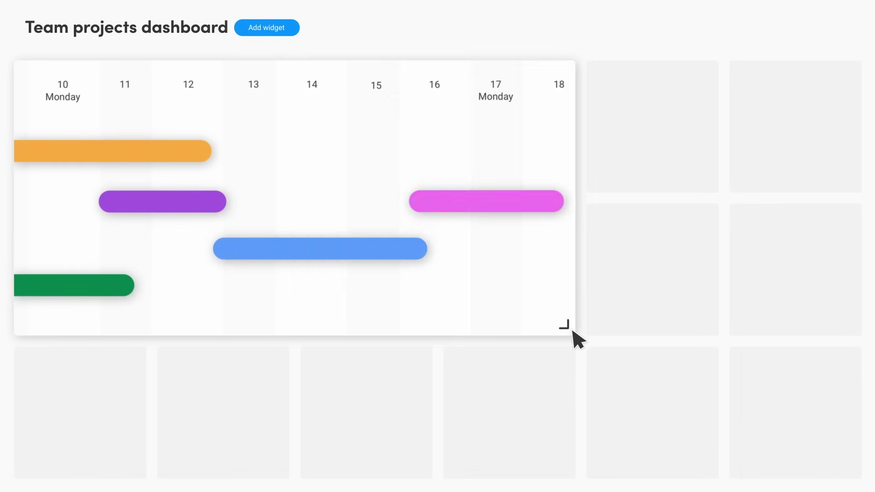